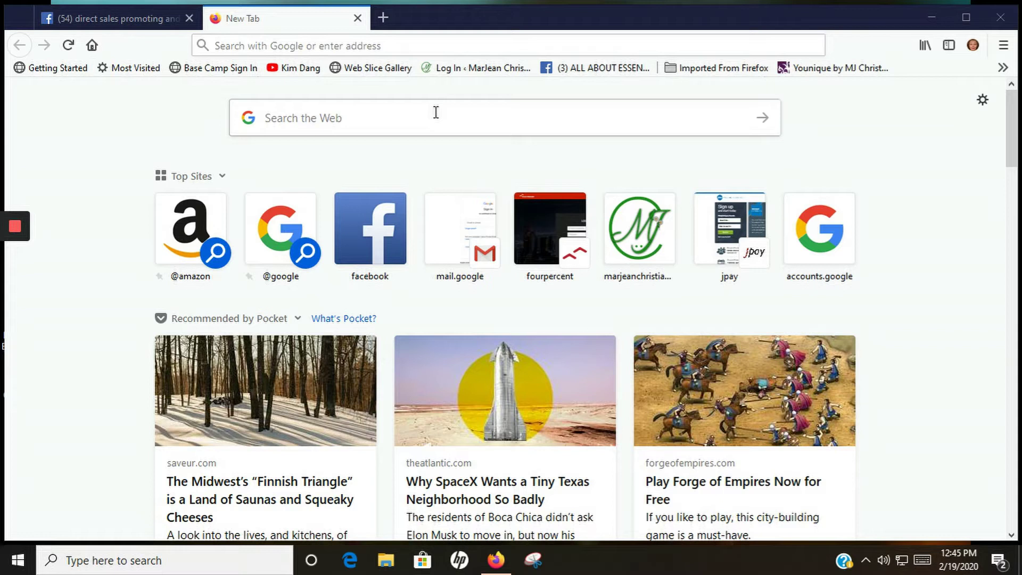
Step: Search the web for "daily quote for Monday" and switch to the image results
{"action": "left_click", "coordinate": [435, 112]}
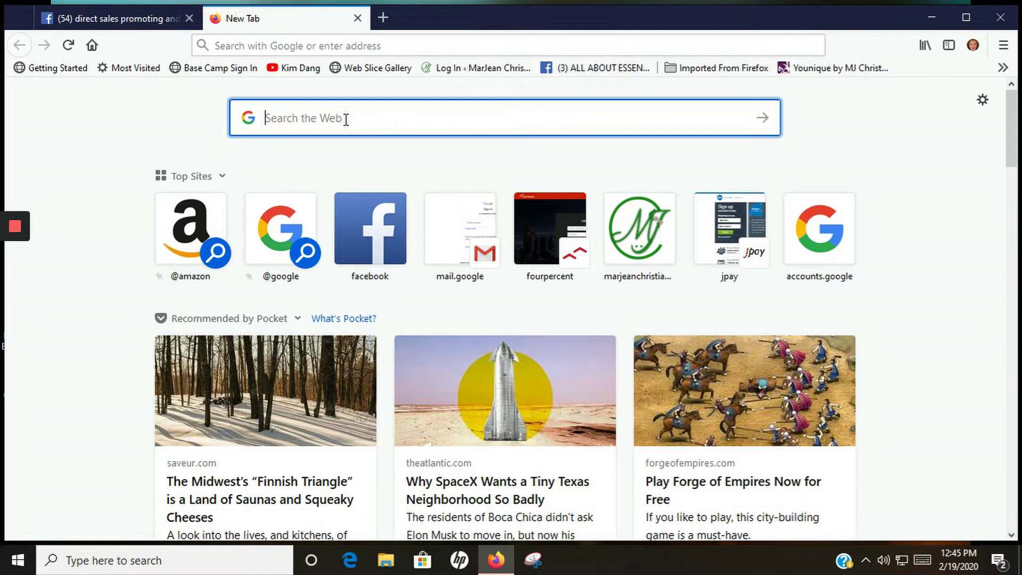
{"action": "type", "text": "daily quote for "}
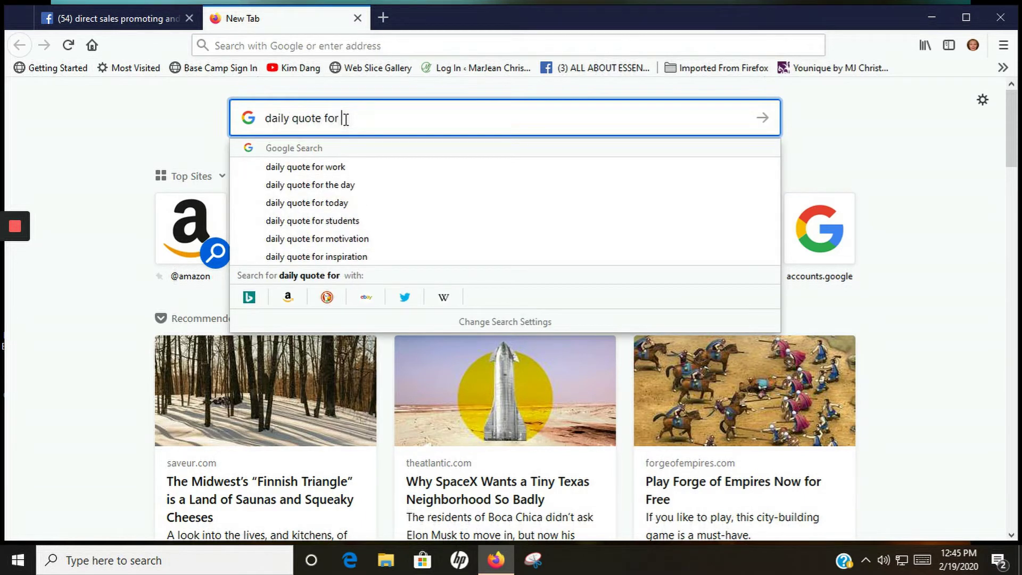
{"action": "type", "text": "Monday"}
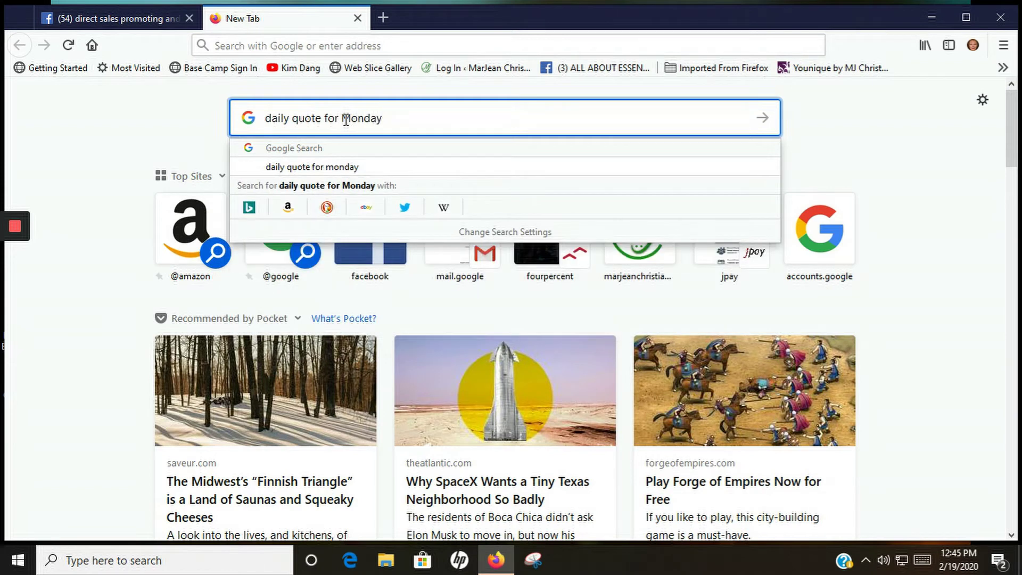
{"action": "key", "text": "Return"}
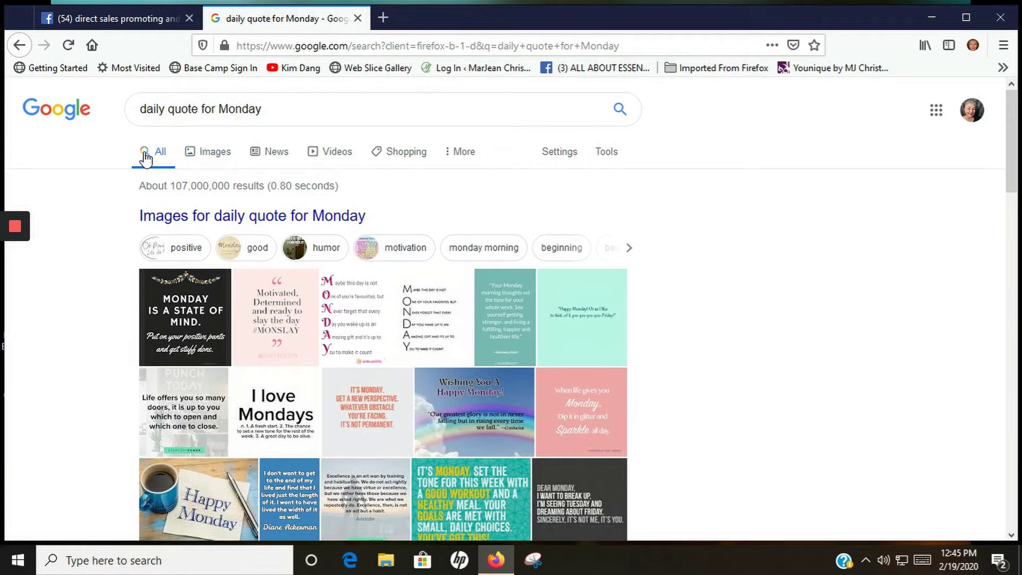
{"action": "left_click", "coordinate": [212, 154]}
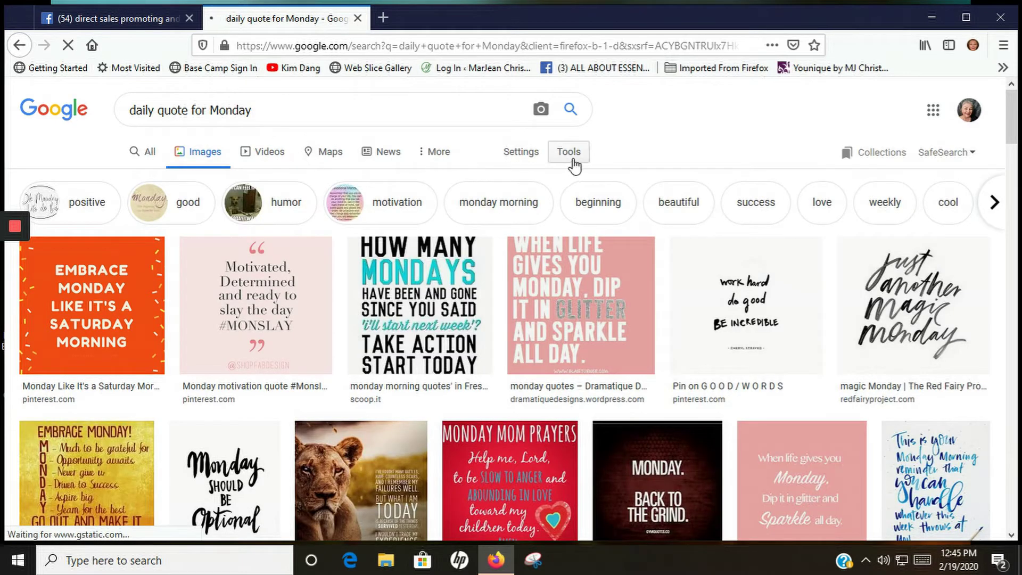
Step: Filter the image results to large size and the colour green
{"action": "left_click", "coordinate": [573, 156]}
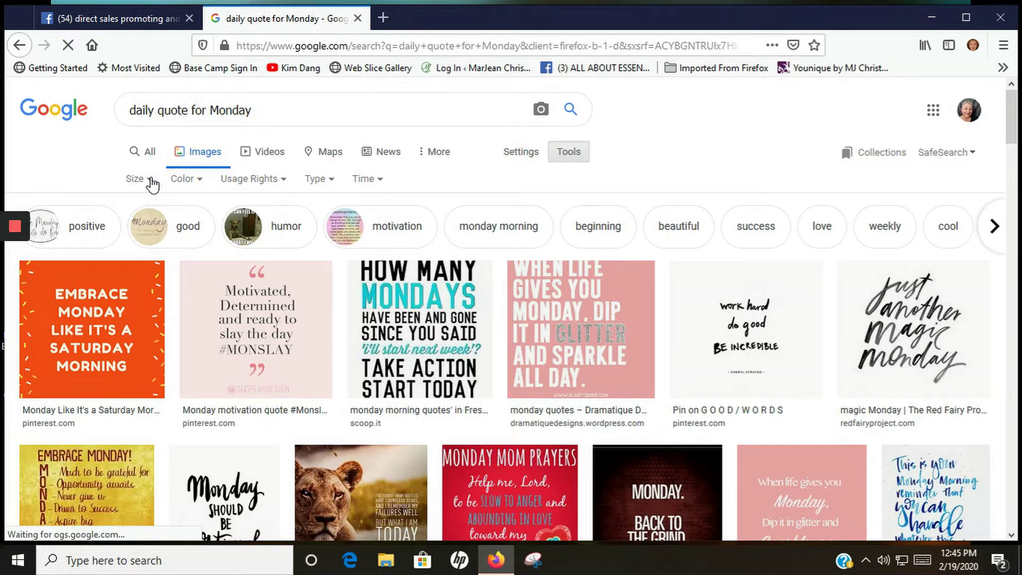
{"action": "left_click", "coordinate": [151, 181]}
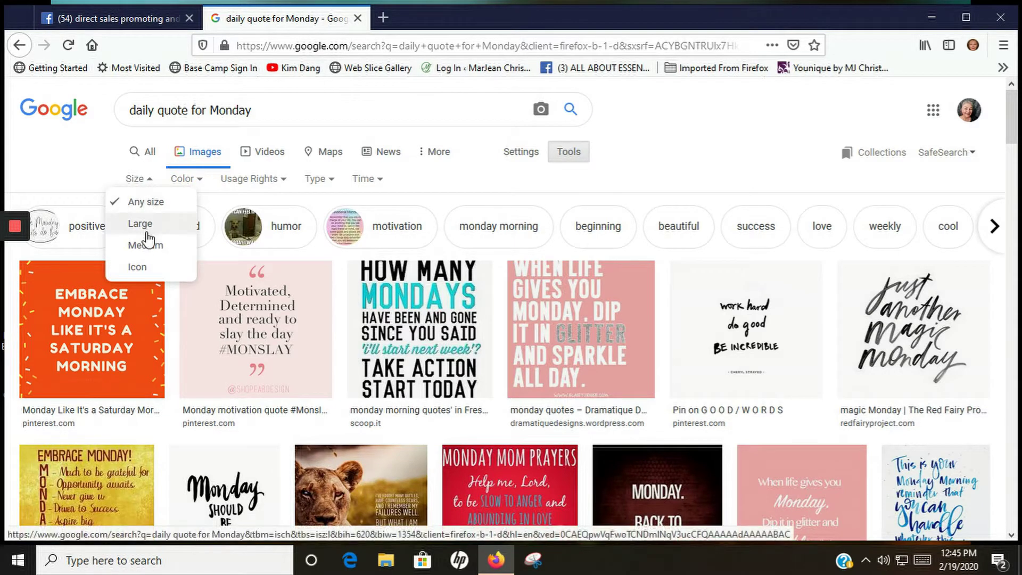
{"action": "left_click", "coordinate": [147, 228]}
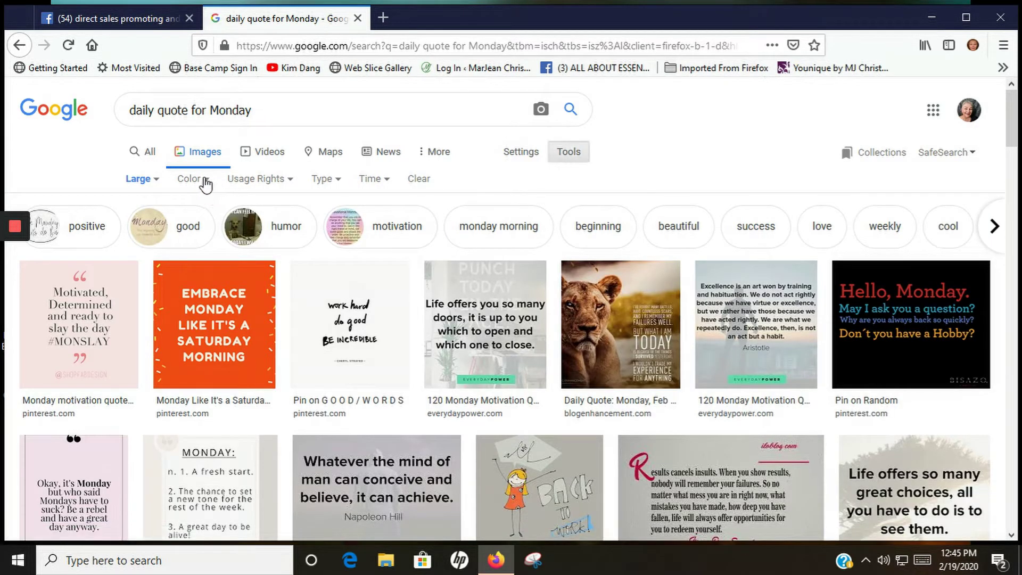
{"action": "left_click", "coordinate": [206, 184]}
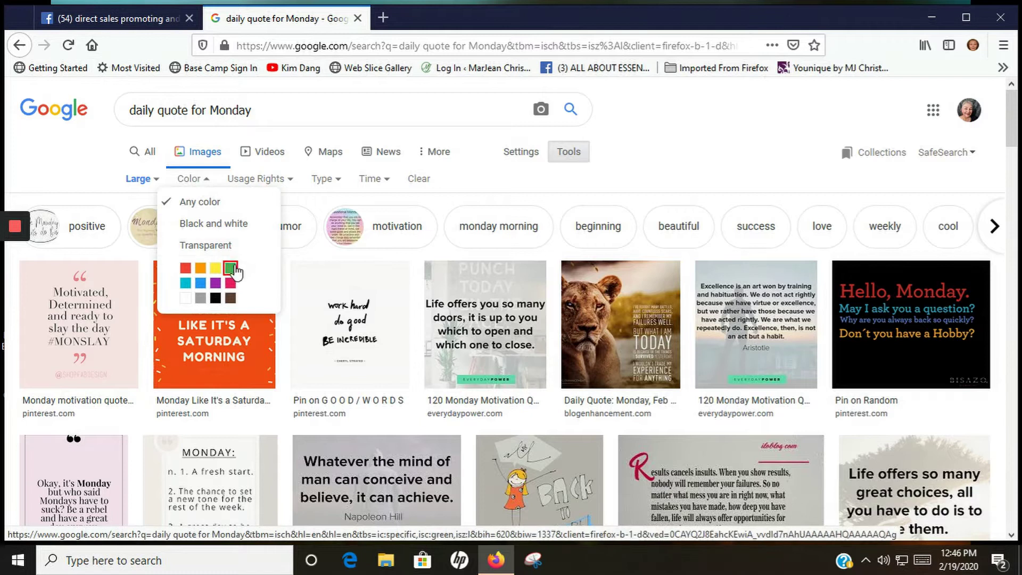
{"action": "left_click", "coordinate": [232, 269]}
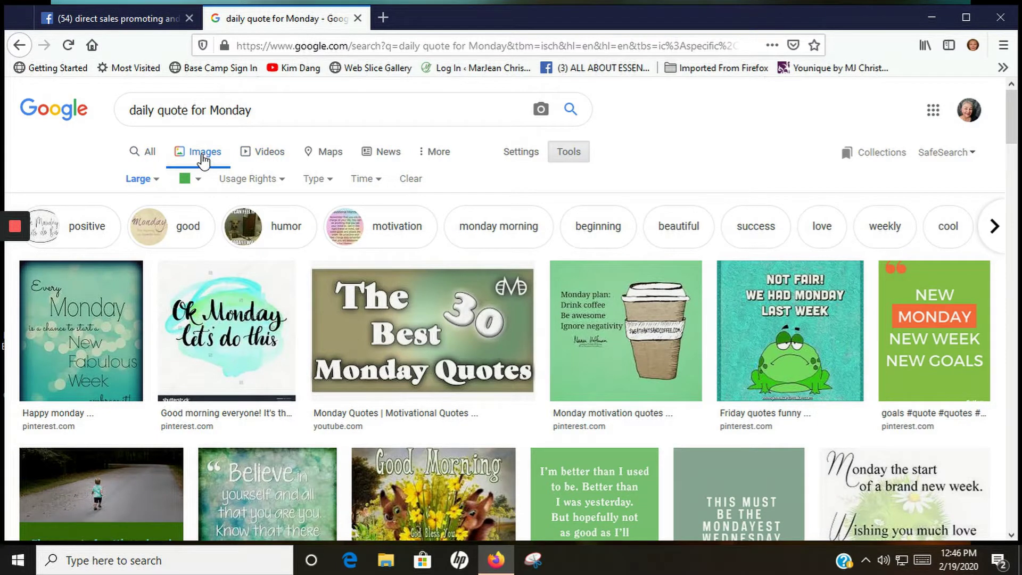
{"action": "left_click", "coordinate": [202, 158]}
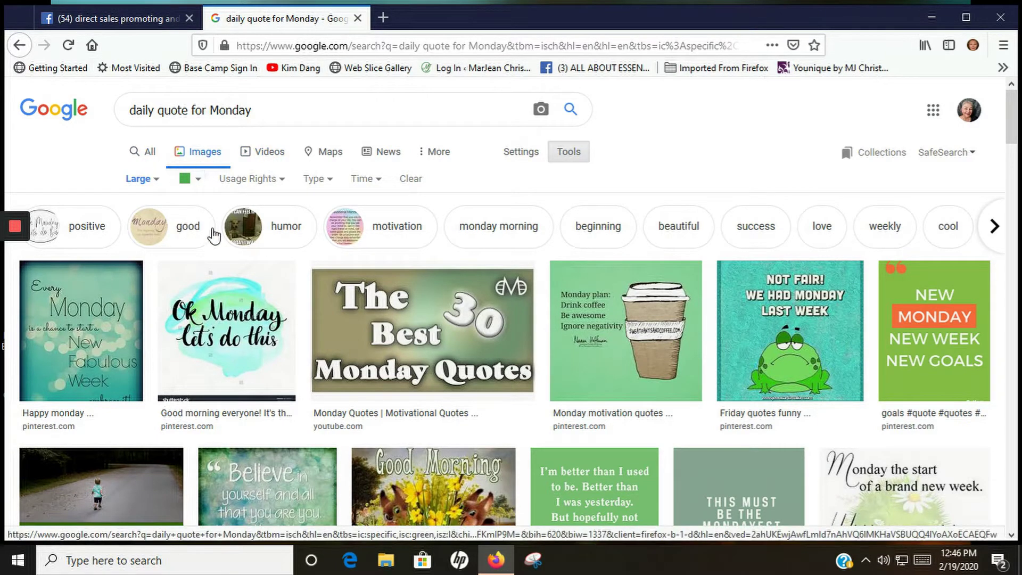
Step: Browse the green quote images, previewing the "You never give up" quote from lifehack.org and the "It's Monday" prayer image
{"action": "scroll", "coordinate": [387, 302], "scroll_direction": "down", "scroll_amount": 3}
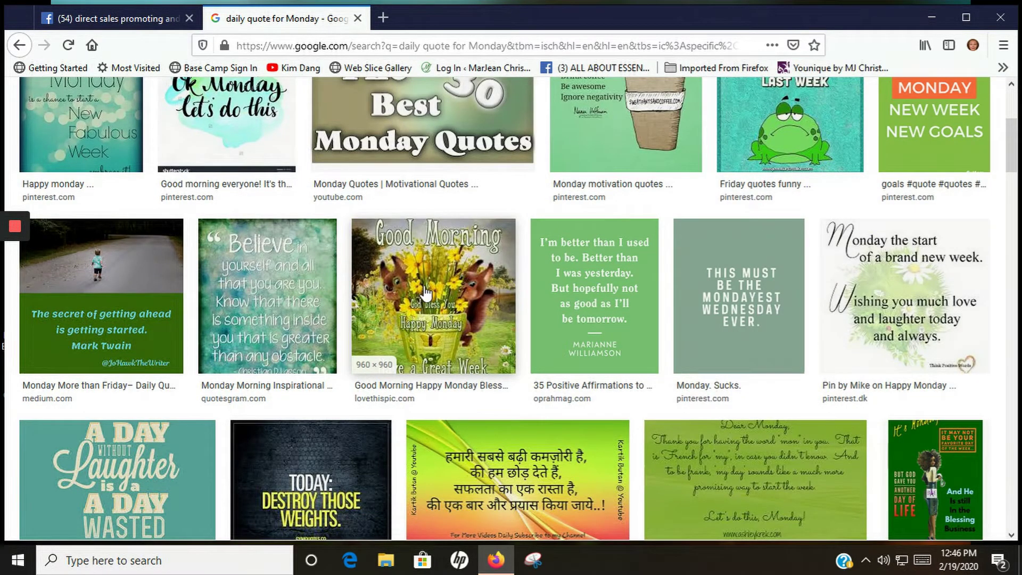
{"action": "scroll", "coordinate": [423, 293], "scroll_direction": "down", "scroll_amount": 2}
{"action": "scroll", "coordinate": [480, 314], "scroll_direction": "down", "scroll_amount": 6}
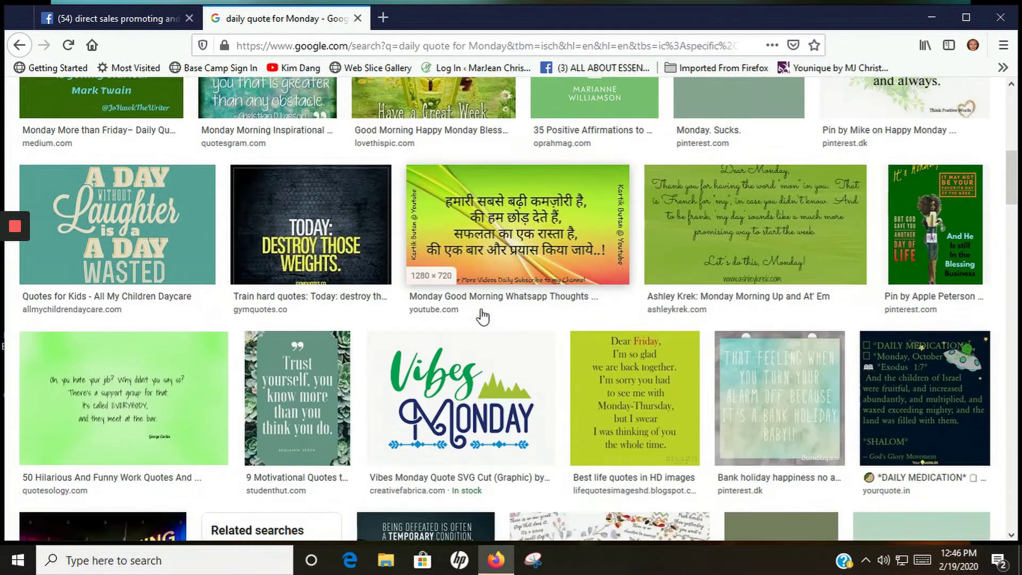
{"action": "scroll", "coordinate": [482, 318], "scroll_direction": "down", "scroll_amount": 6}
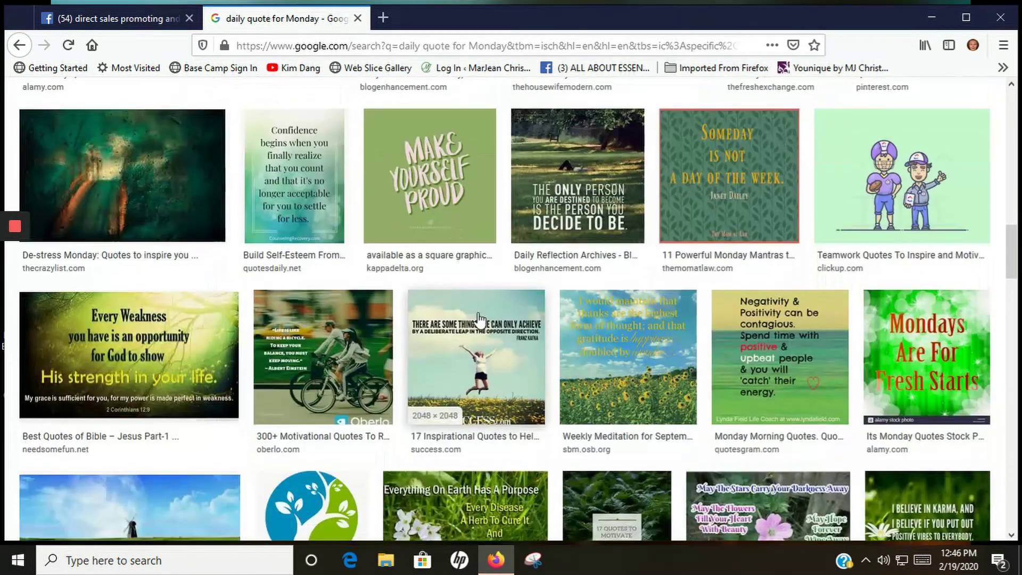
{"action": "scroll", "coordinate": [478, 319], "scroll_direction": "down", "scroll_amount": 15}
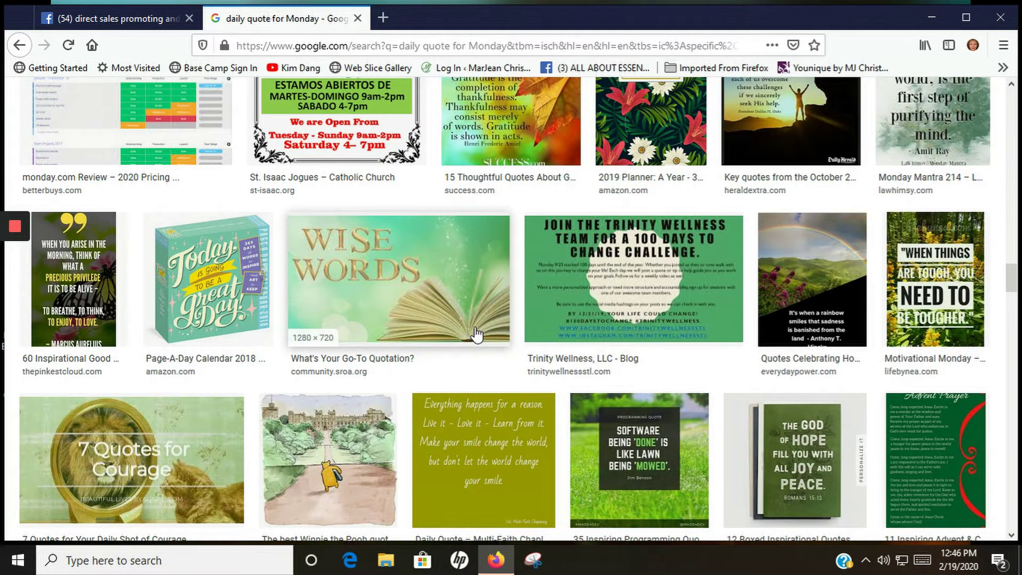
{"action": "scroll", "coordinate": [476, 335], "scroll_direction": "down", "scroll_amount": 7}
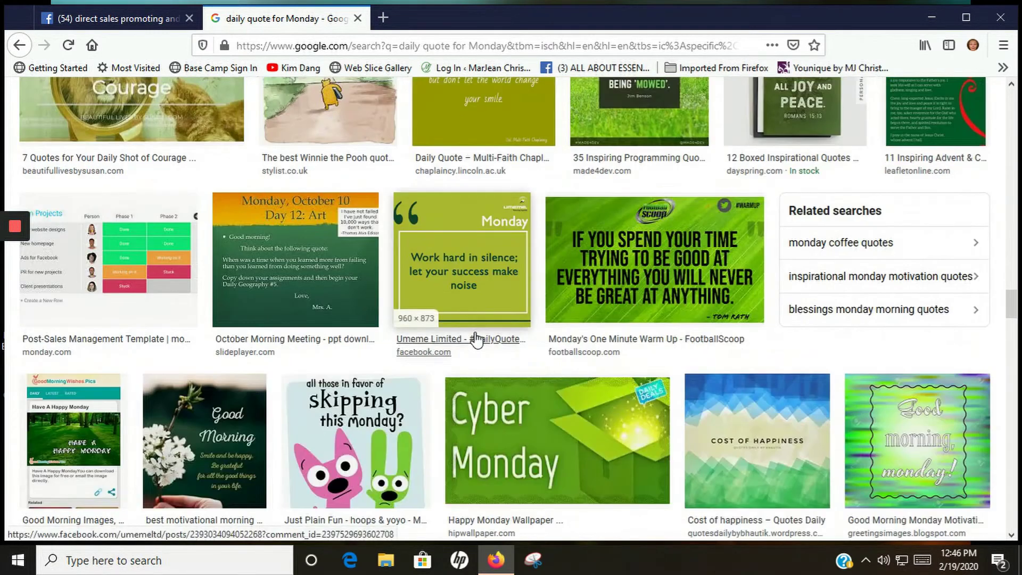
{"action": "scroll", "coordinate": [476, 339], "scroll_direction": "down", "scroll_amount": 6}
{"action": "scroll", "coordinate": [478, 346], "scroll_direction": "down", "scroll_amount": 6}
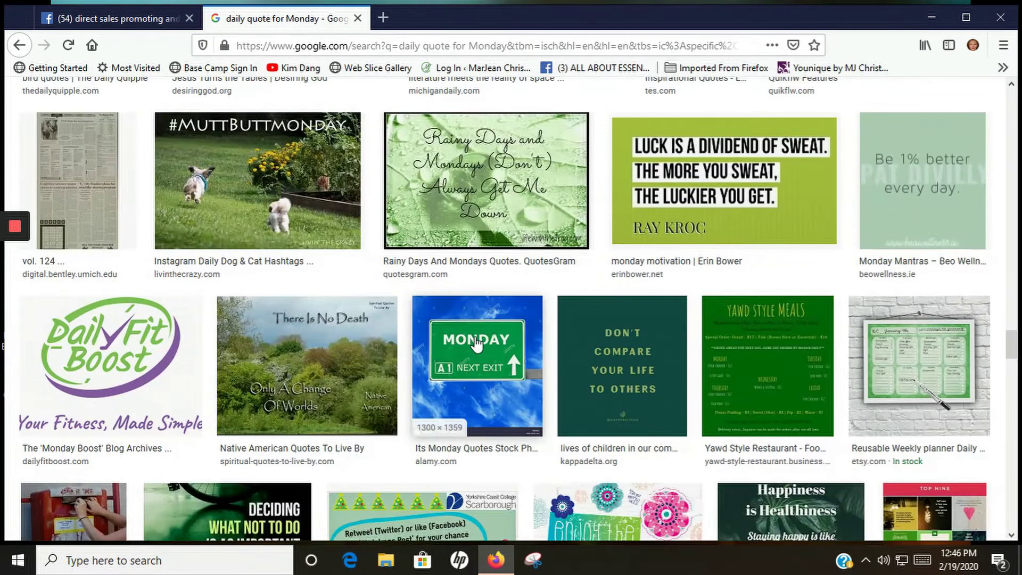
{"action": "scroll", "coordinate": [476, 345], "scroll_direction": "down", "scroll_amount": 16}
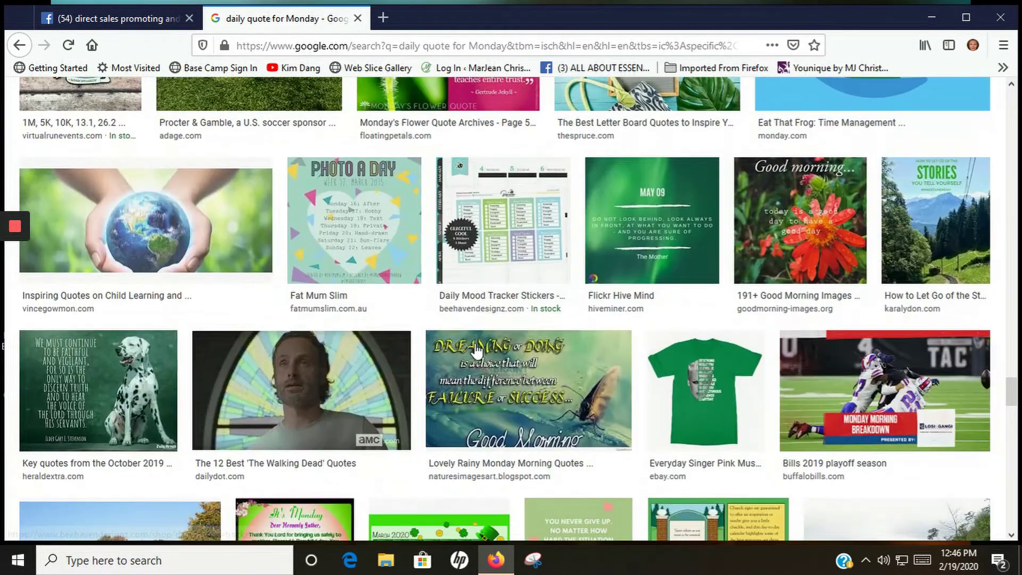
{"action": "scroll", "coordinate": [476, 351], "scroll_direction": "down", "scroll_amount": 4}
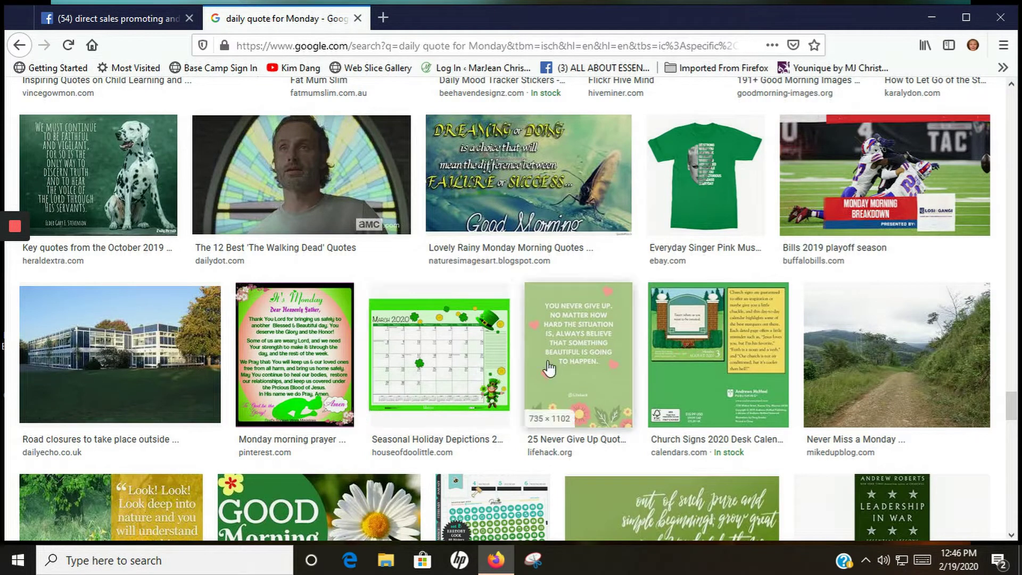
{"action": "left_click", "coordinate": [574, 367]}
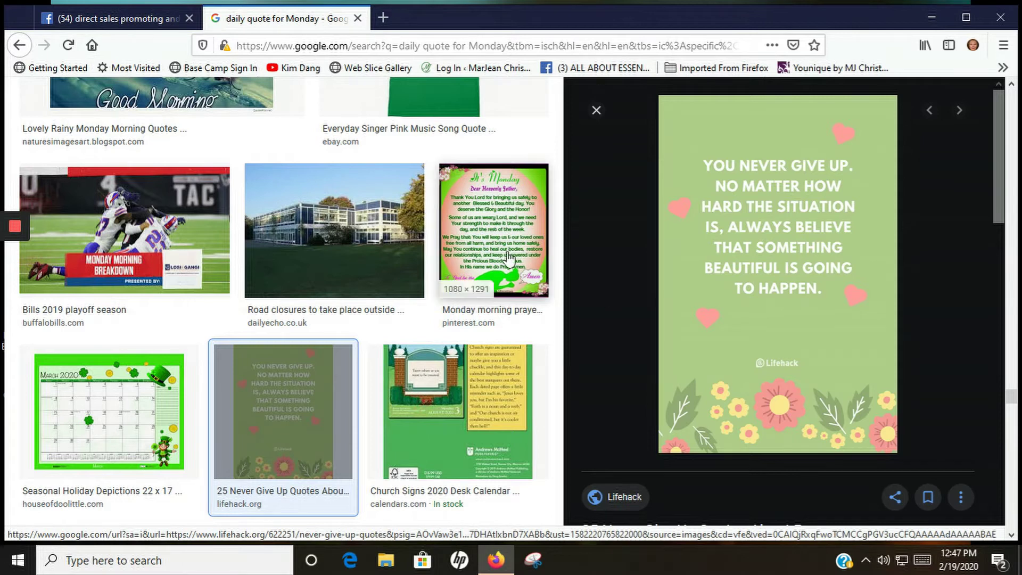
{"action": "left_click", "coordinate": [482, 243]}
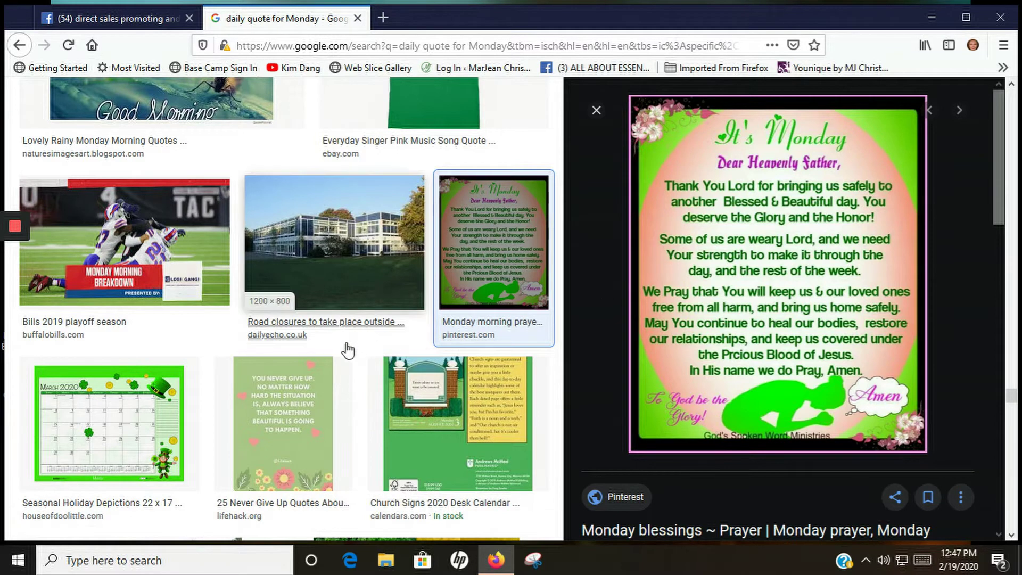
Step: Go back through the earlier results and preview the Steve Jobs "Deciding what not to do" quote from axisspace.com
{"action": "scroll", "coordinate": [250, 364], "scroll_direction": "up", "scroll_amount": 3}
{"action": "scroll", "coordinate": [340, 277], "scroll_direction": "up", "scroll_amount": 8}
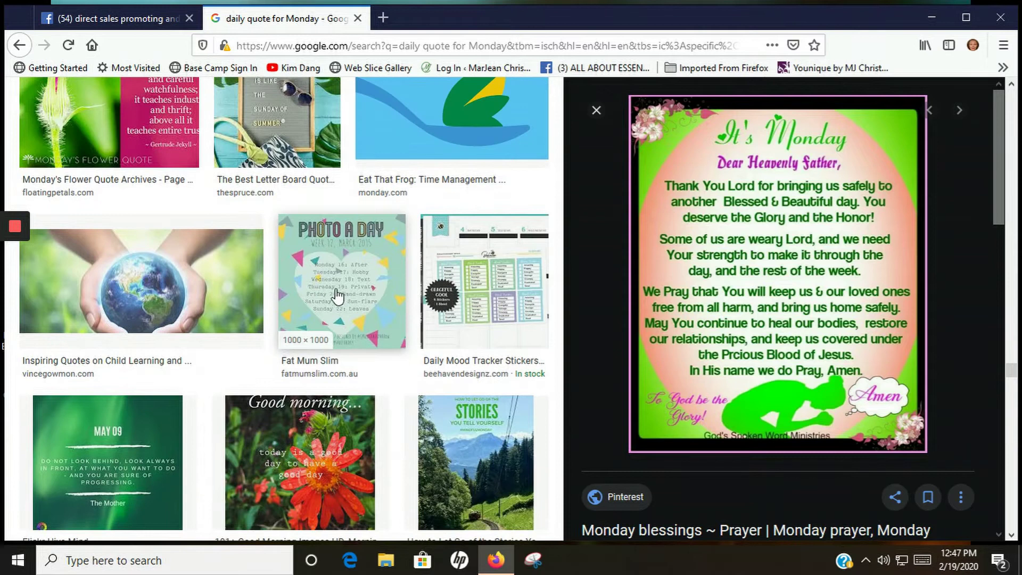
{"action": "scroll", "coordinate": [340, 294], "scroll_direction": "up", "scroll_amount": 4}
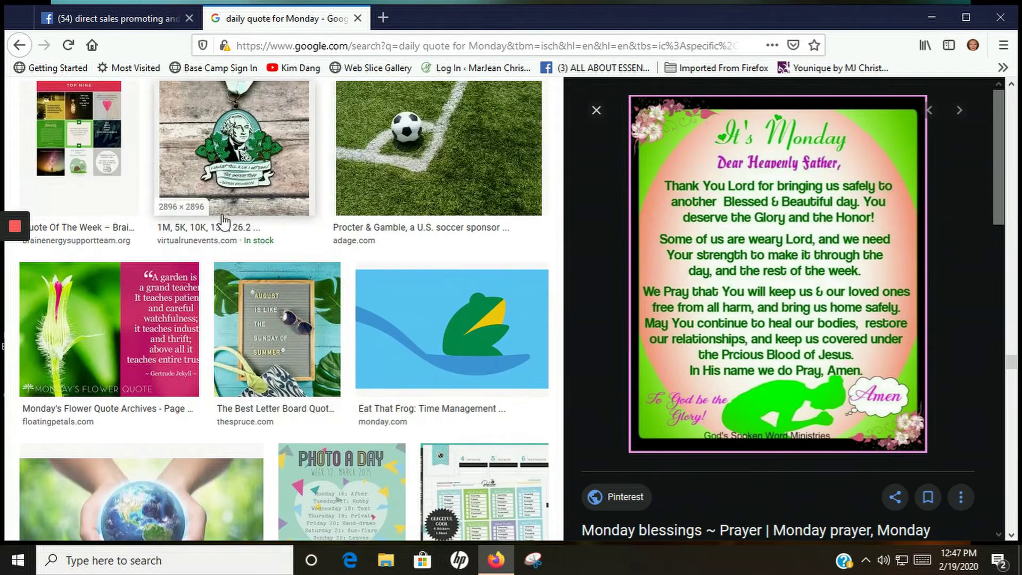
{"action": "scroll", "coordinate": [226, 234], "scroll_direction": "up", "scroll_amount": 6}
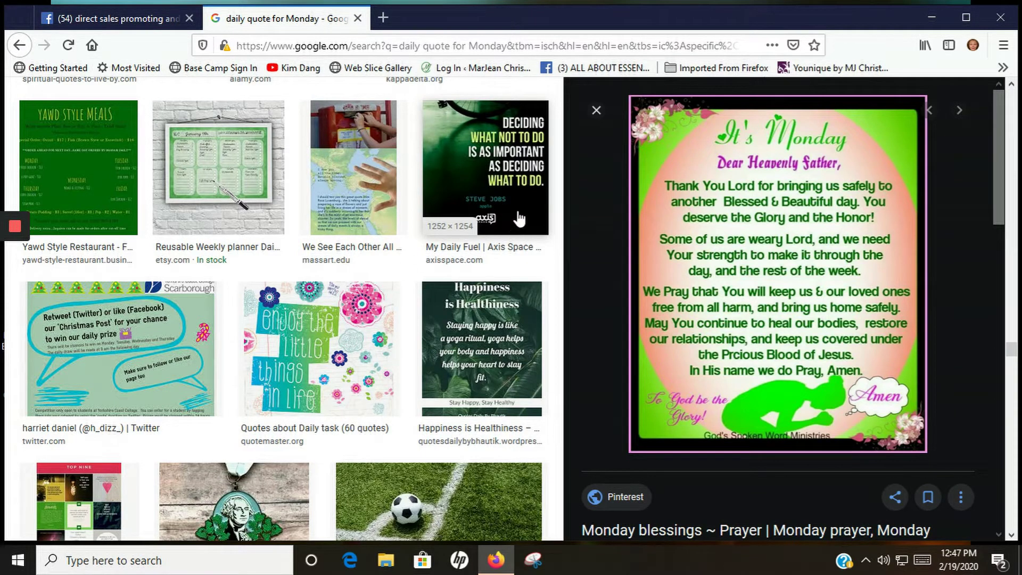
{"action": "left_click", "coordinate": [500, 184]}
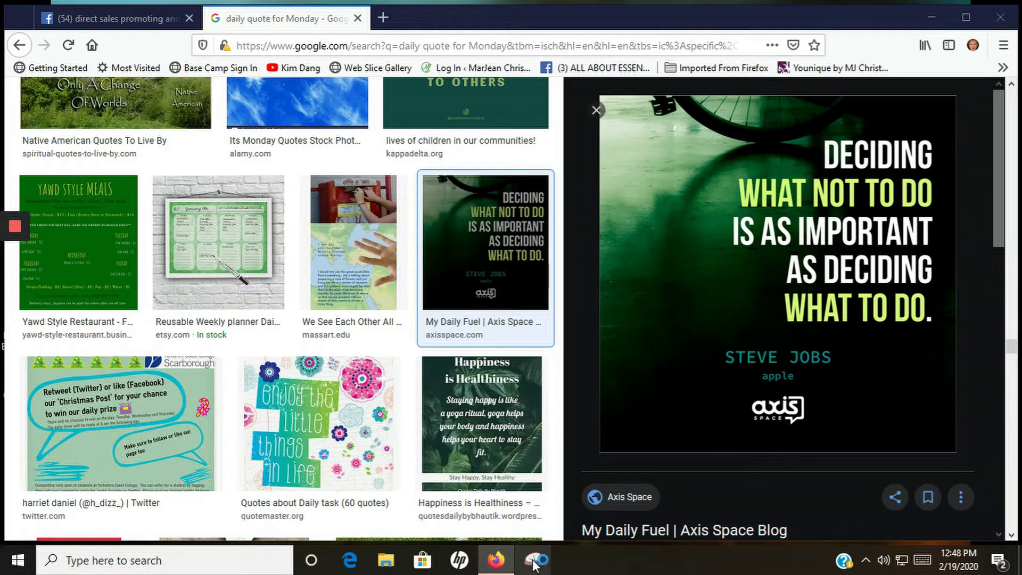
Step: Switch to Snipping Tool and capture the enlarged Steve Jobs quote down to the "apple" line, leaving out the Axis Space logo
{"action": "left_click", "coordinate": [534, 562]}
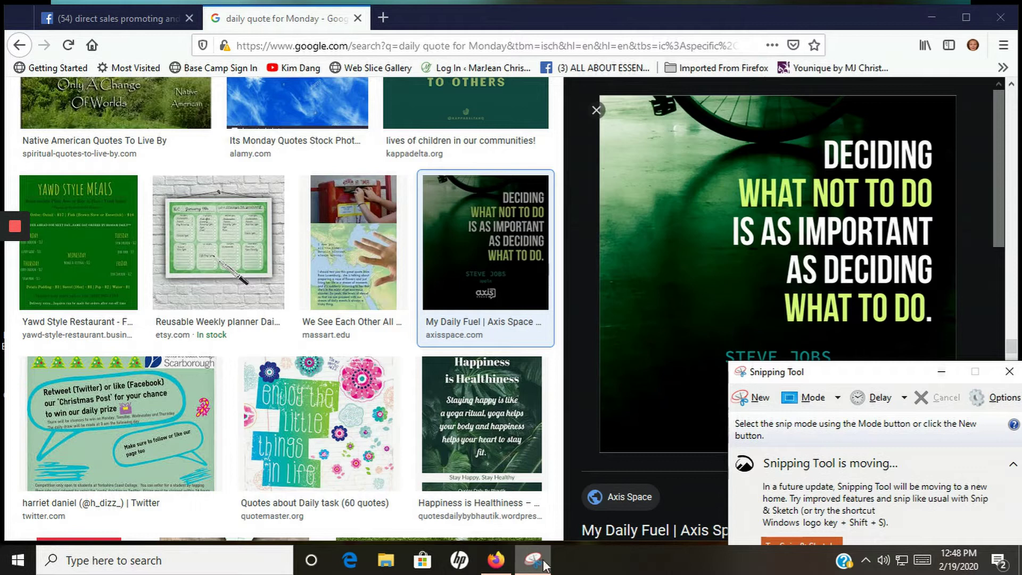
{"action": "mouse_move", "coordinate": [535, 570]}
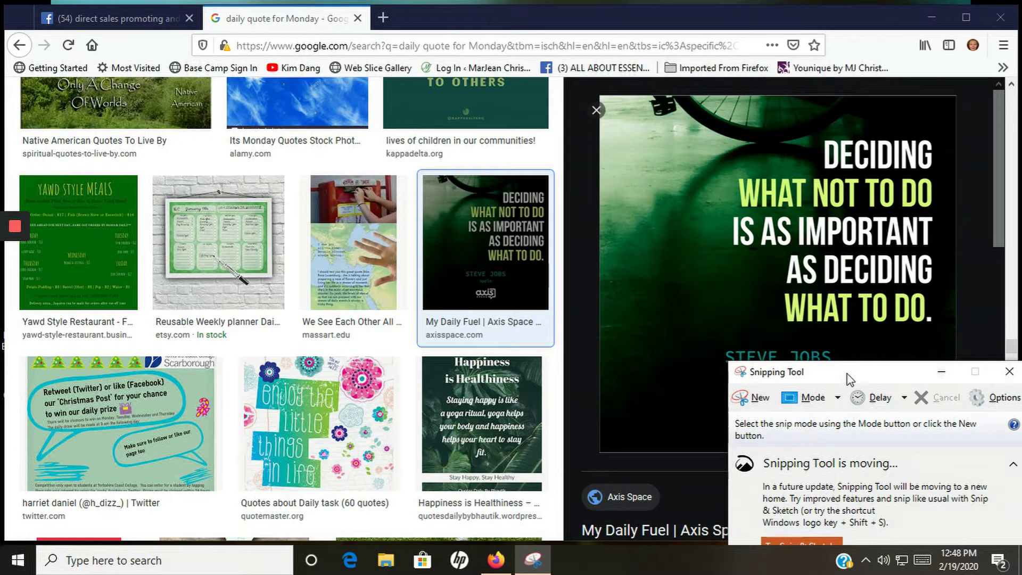
{"action": "left_click", "coordinate": [755, 403]}
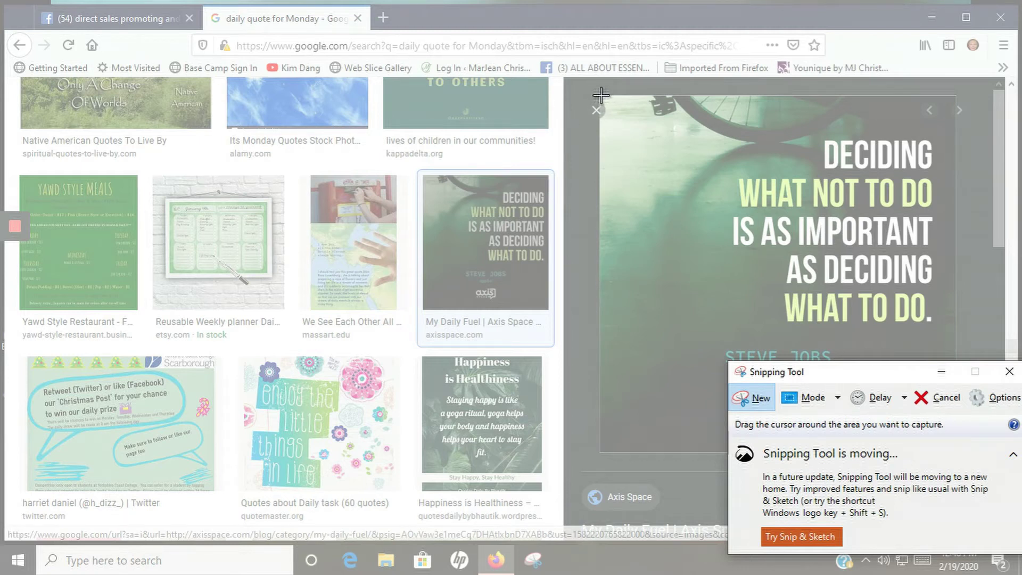
{"action": "left_click_drag", "start_coordinate": [601, 94], "coordinate": [958, 395]}
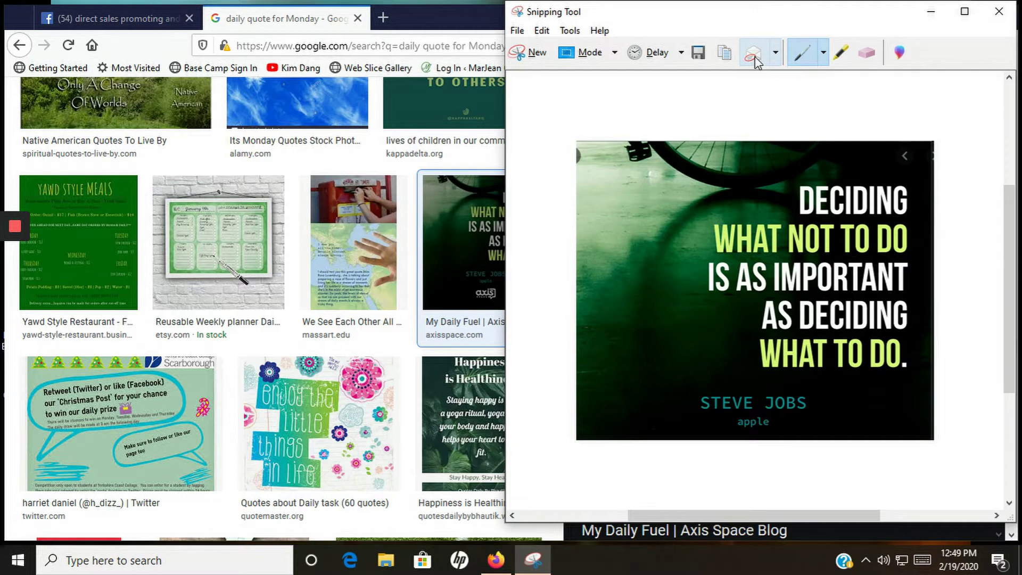
Step: Begin saving the captured Steve Jobs quote and select the Documents folder as its location
{"action": "left_click", "coordinate": [698, 54]}
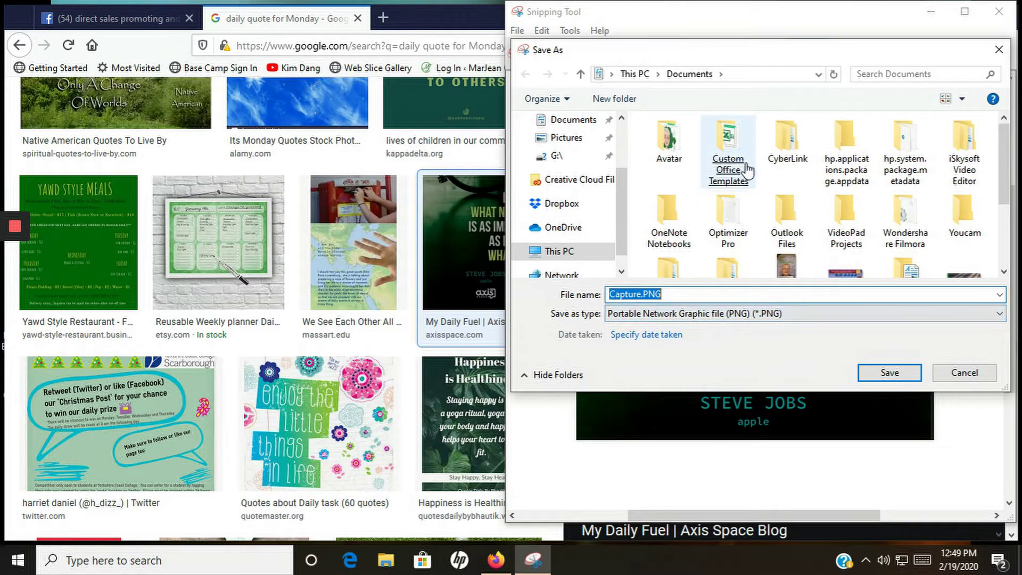
{"action": "scroll", "coordinate": [750, 185], "scroll_direction": "down", "scroll_amount": 3}
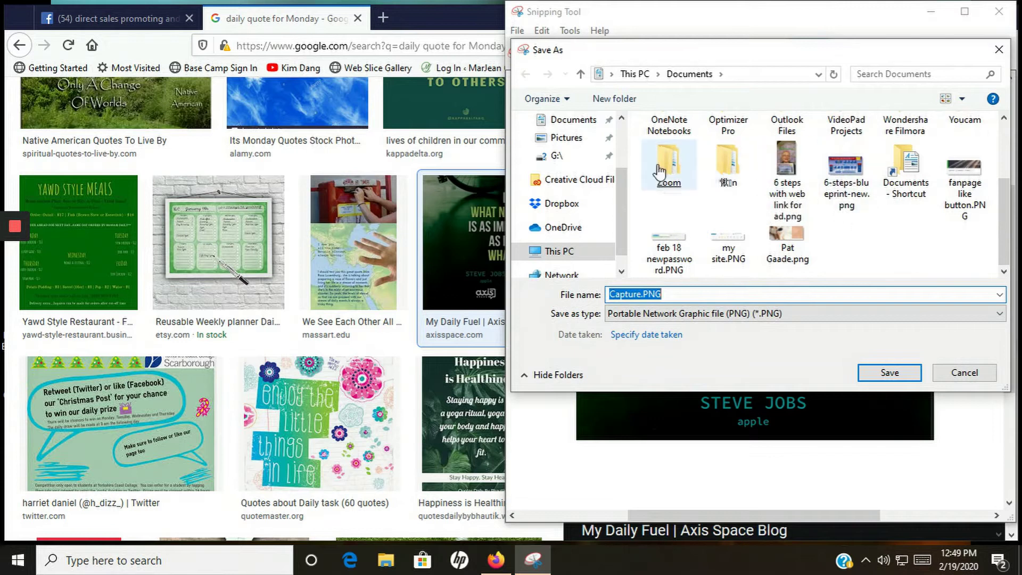
{"action": "scroll", "coordinate": [892, 234], "scroll_direction": "up", "scroll_amount": 3}
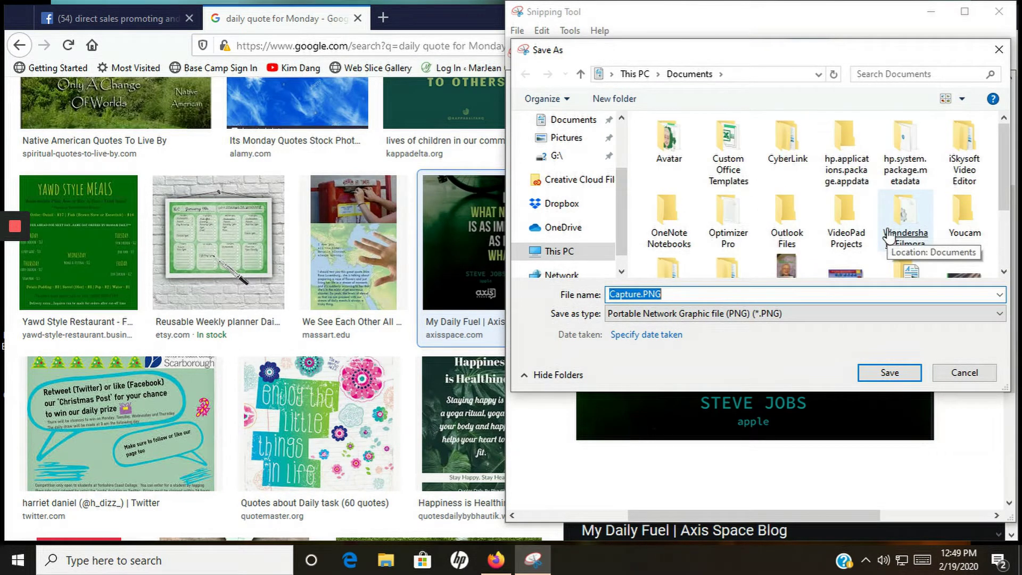
{"action": "scroll", "coordinate": [890, 234], "scroll_direction": "down", "scroll_amount": 1}
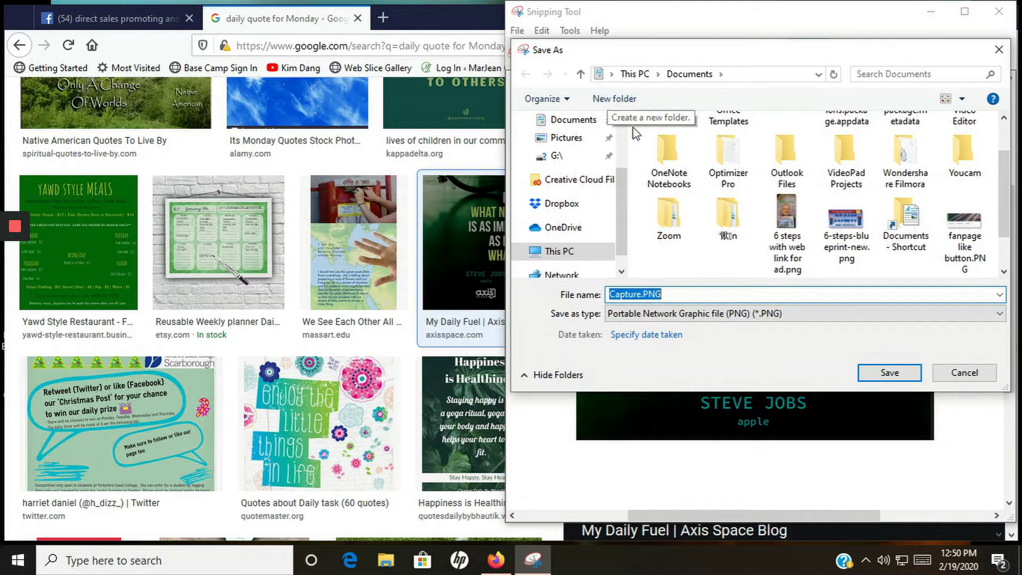
{"action": "scroll", "coordinate": [803, 208], "scroll_direction": "up", "scroll_amount": 1}
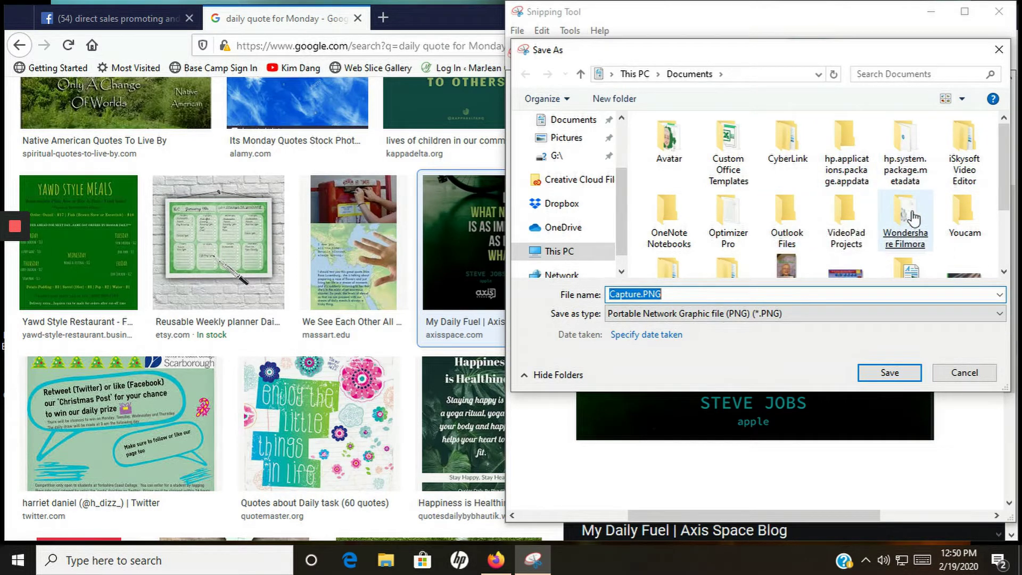
{"action": "scroll", "coordinate": [906, 219], "scroll_direction": "down", "scroll_amount": 1}
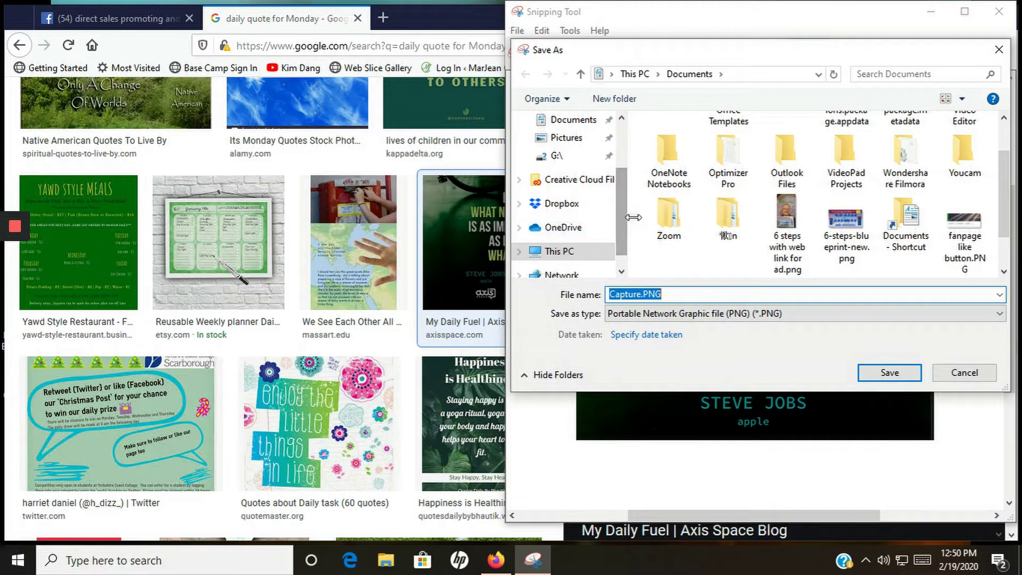
{"action": "left_click_drag", "start_coordinate": [629, 225], "coordinate": [632, 122]}
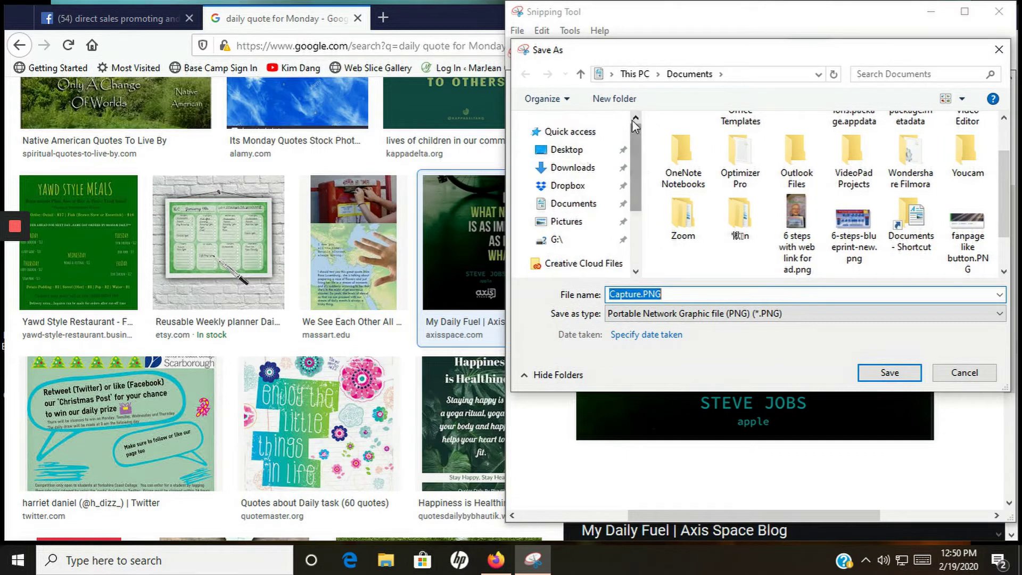
{"action": "left_click", "coordinate": [567, 205]}
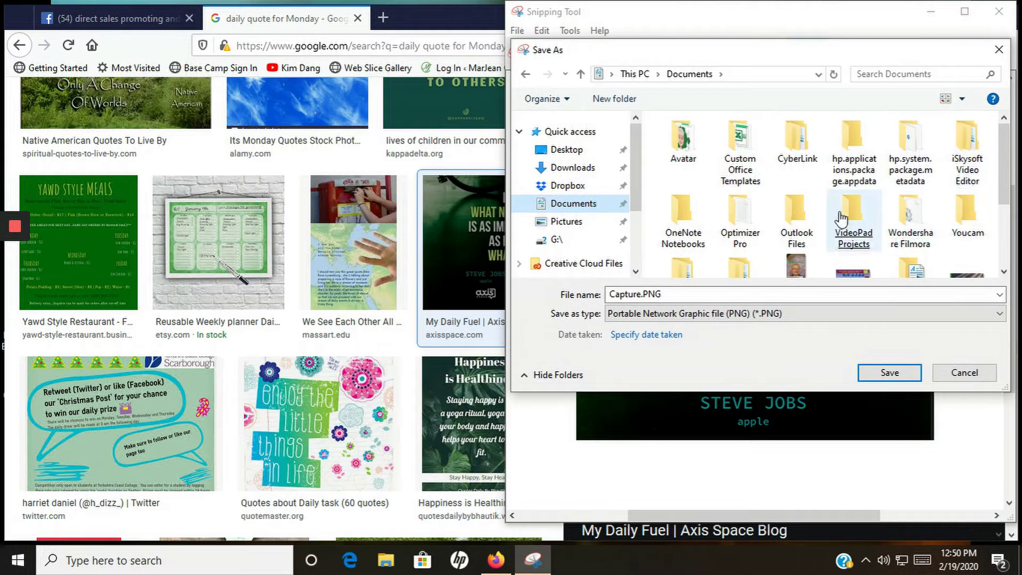
Step: Name the capture "Monday Steve Job quote" and save it as a PNG in Documents
{"action": "left_click", "coordinate": [687, 216]}
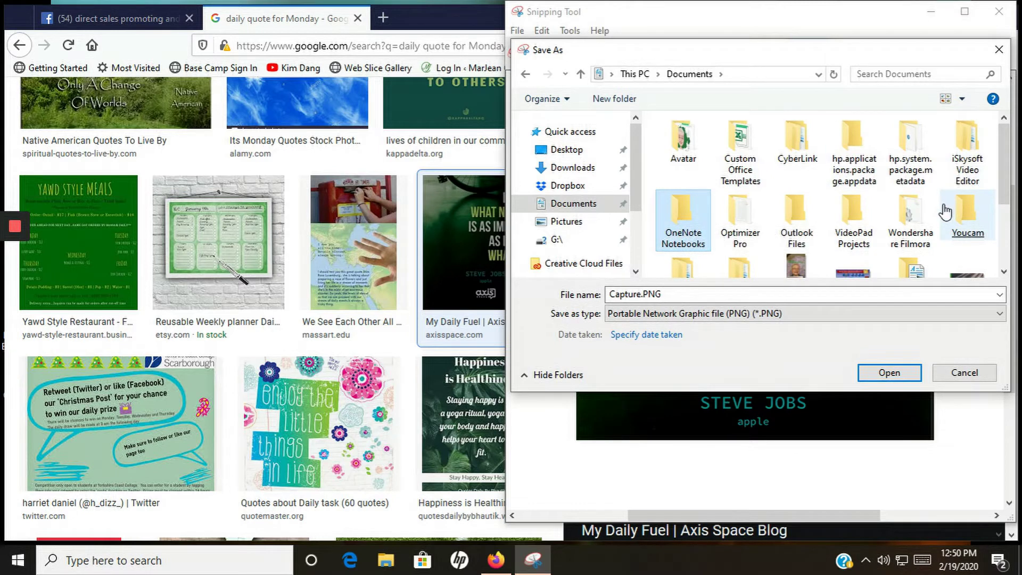
{"action": "scroll", "coordinate": [790, 221], "scroll_direction": "down", "scroll_amount": 1}
{"action": "left_click", "coordinate": [792, 213]}
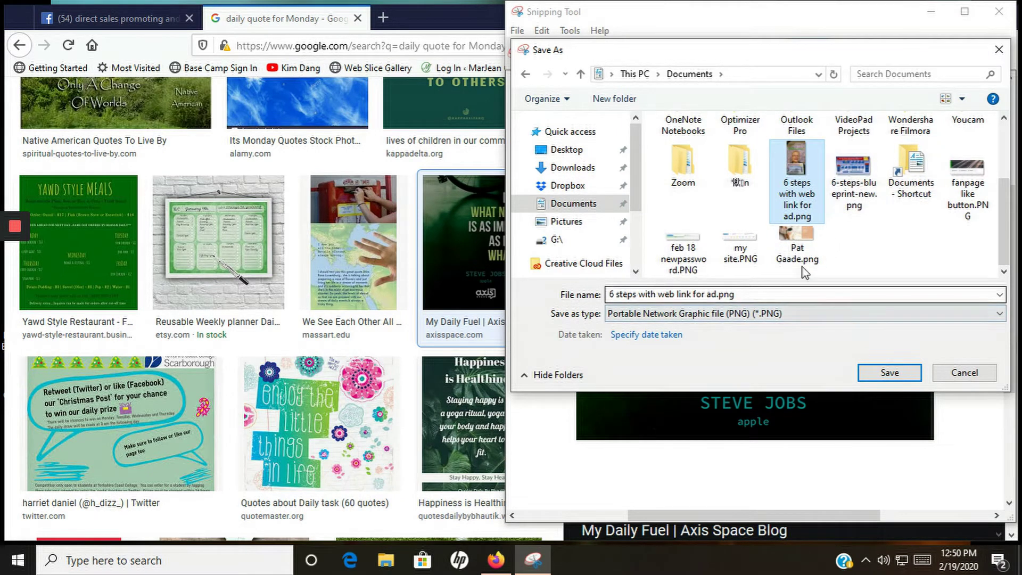
{"action": "left_click", "coordinate": [757, 292]}
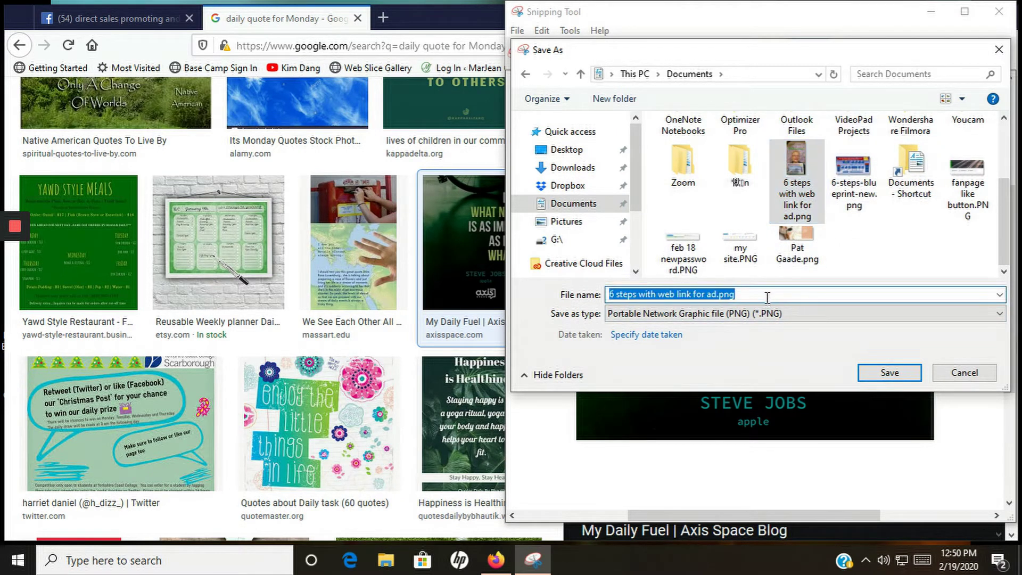
{"action": "type", "text": "Monday Sye"}
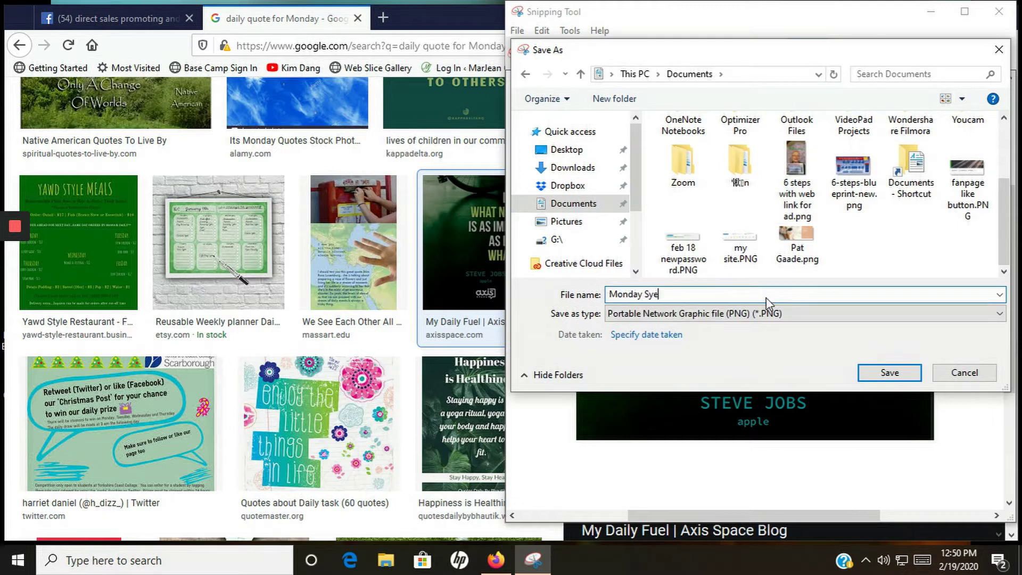
{"action": "key", "text": "BackSpace"}
{"action": "key", "text": "BackSpace"}
{"action": "type", "text": "teve Job quote"}
{"action": "left_click", "coordinate": [877, 375]}
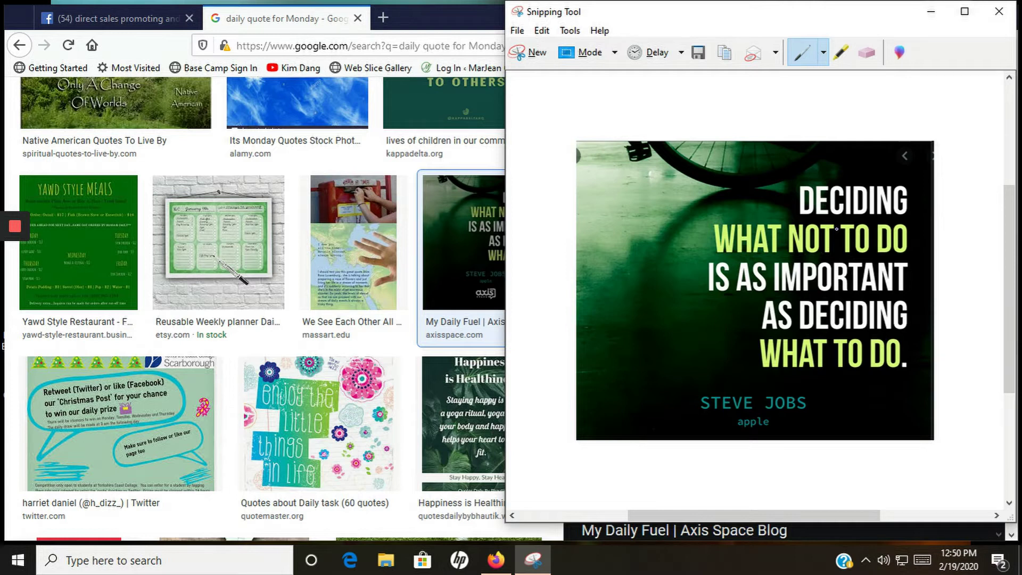
Step: Move the Snipping Tool window off the preview, browse back through the results and preview the "Behind every successful man" quote from workitdaily.com
{"action": "left_click_drag", "start_coordinate": [885, 21], "coordinate": [964, 427]}
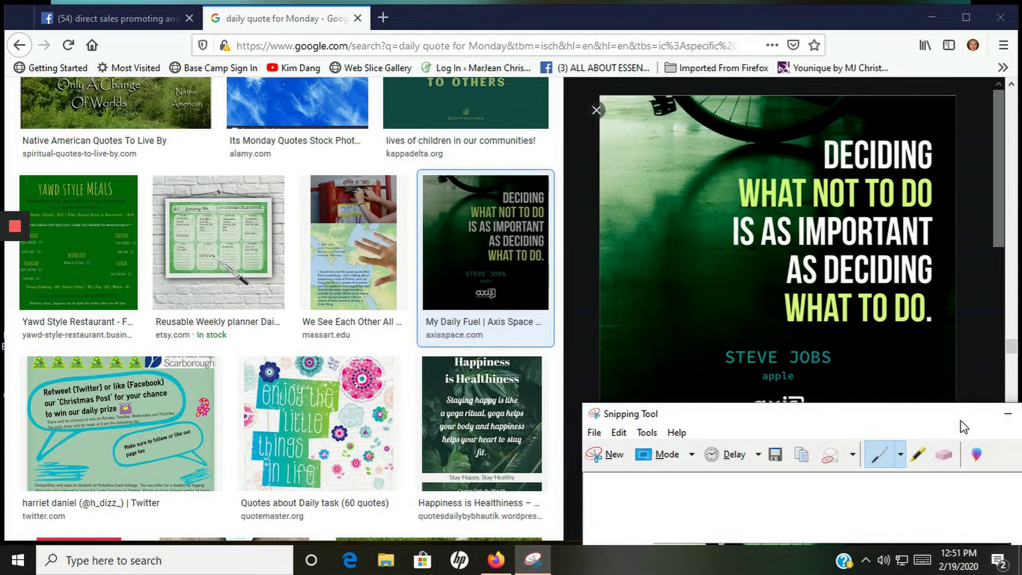
{"action": "scroll", "coordinate": [317, 248], "scroll_direction": "up", "scroll_amount": 8}
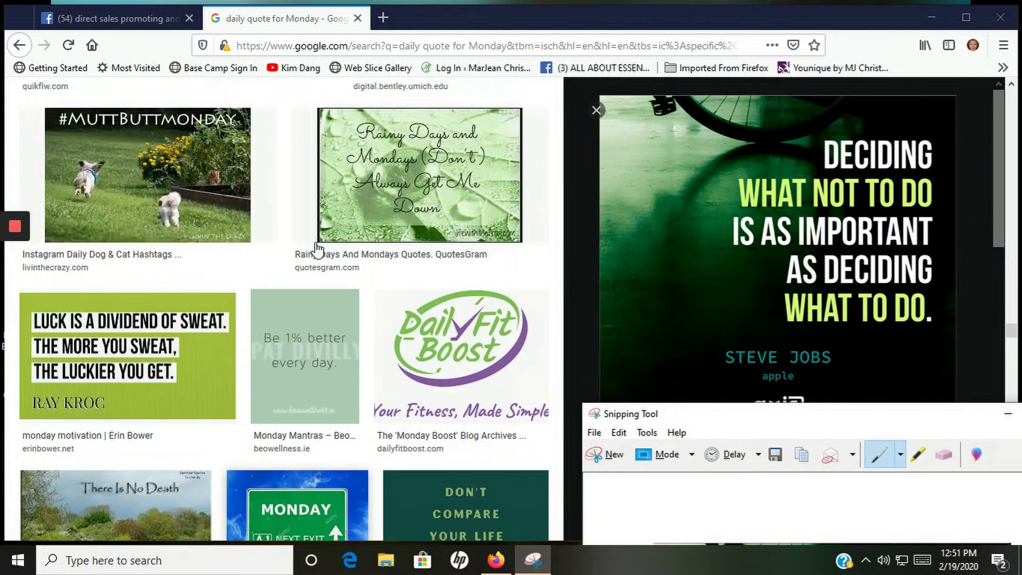
{"action": "scroll", "coordinate": [317, 248], "scroll_direction": "up", "scroll_amount": 2}
{"action": "scroll", "coordinate": [317, 248], "scroll_direction": "up", "scroll_amount": 7}
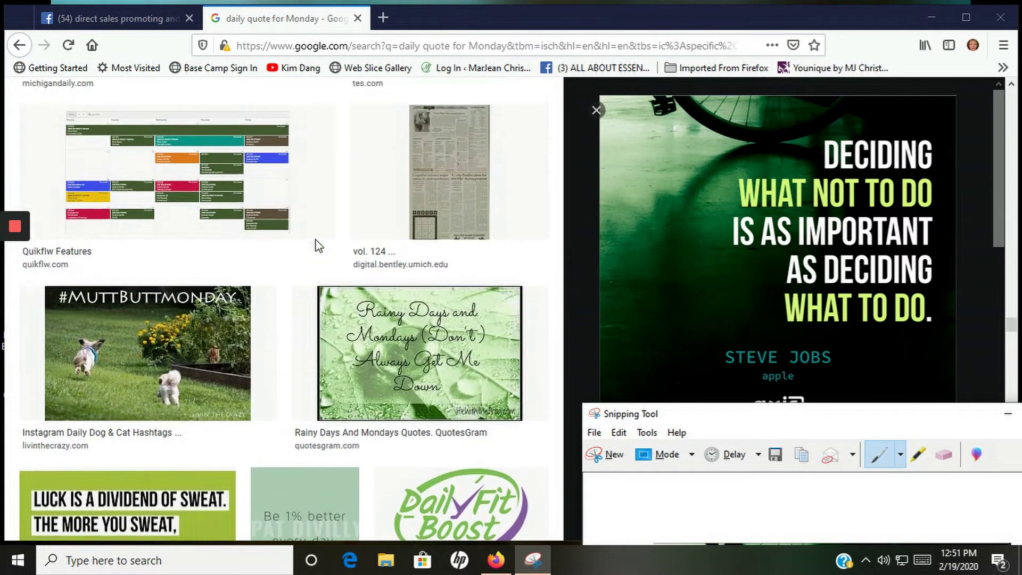
{"action": "scroll", "coordinate": [317, 246], "scroll_direction": "up", "scroll_amount": 9}
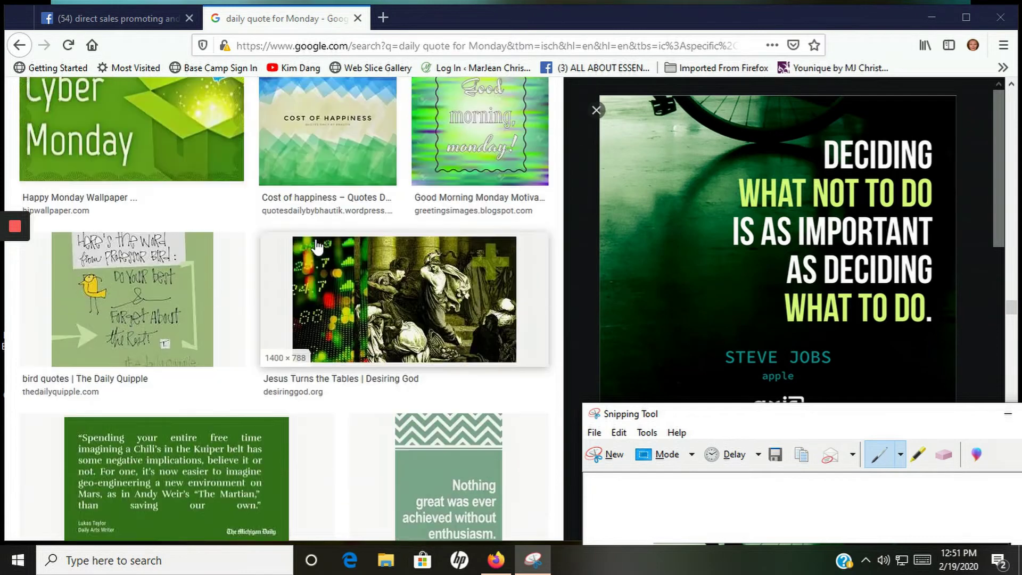
{"action": "scroll", "coordinate": [317, 246], "scroll_direction": "up", "scroll_amount": 8}
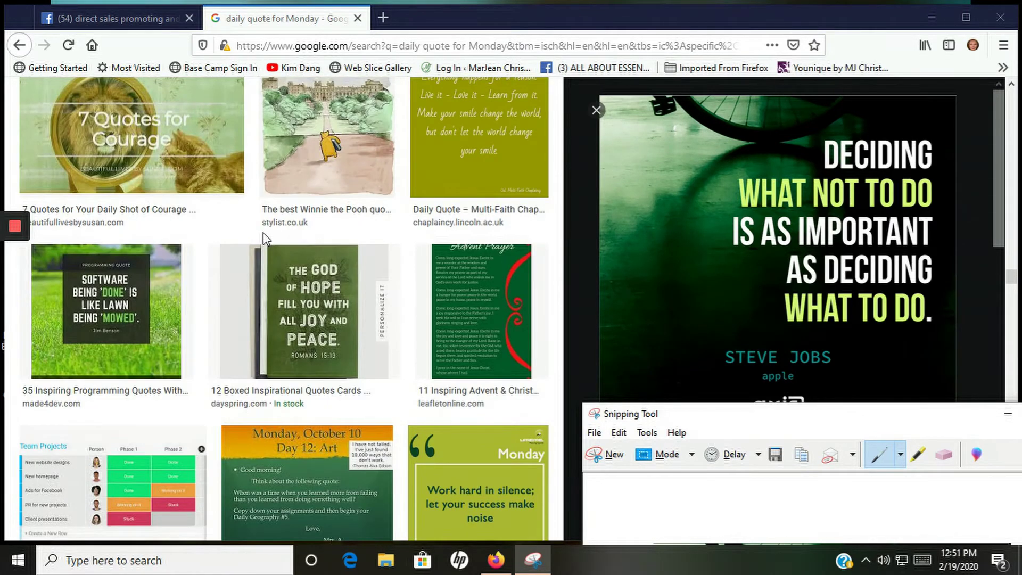
{"action": "scroll", "coordinate": [265, 235], "scroll_direction": "up", "scroll_amount": 5}
{"action": "scroll", "coordinate": [264, 240], "scroll_direction": "up", "scroll_amount": 5}
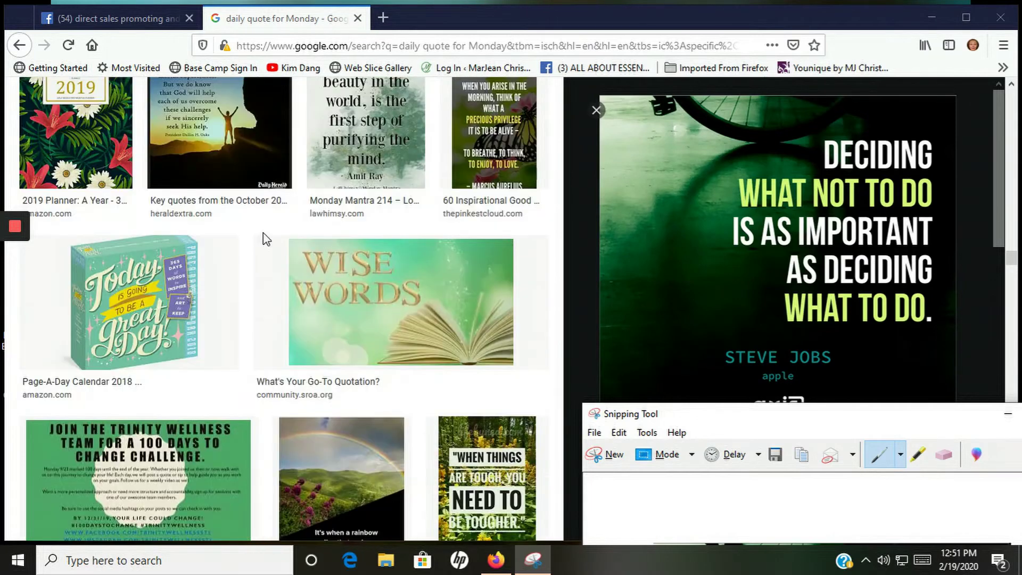
{"action": "scroll", "coordinate": [266, 240], "scroll_direction": "up", "scroll_amount": 12}
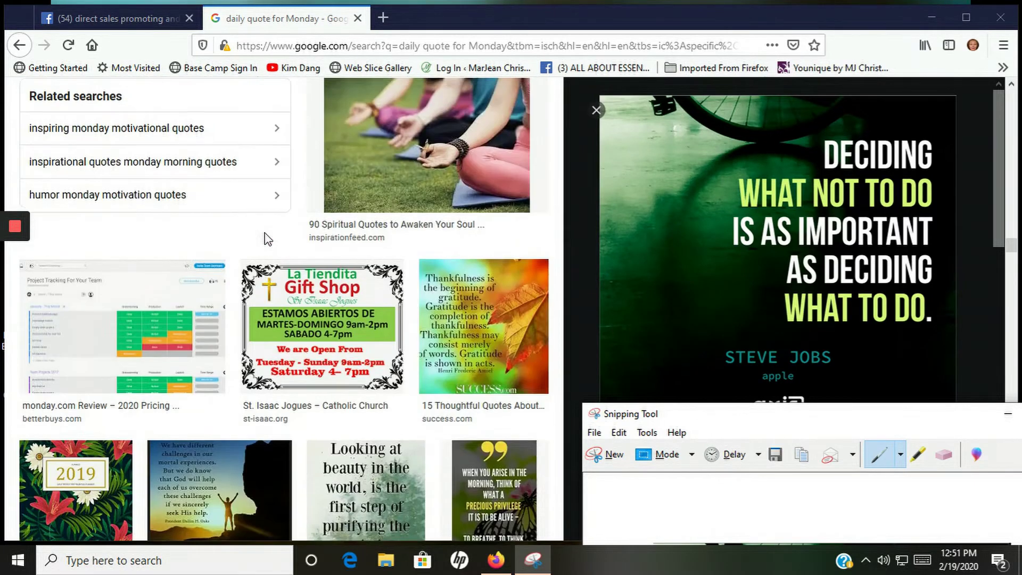
{"action": "scroll", "coordinate": [266, 240], "scroll_direction": "up", "scroll_amount": 8}
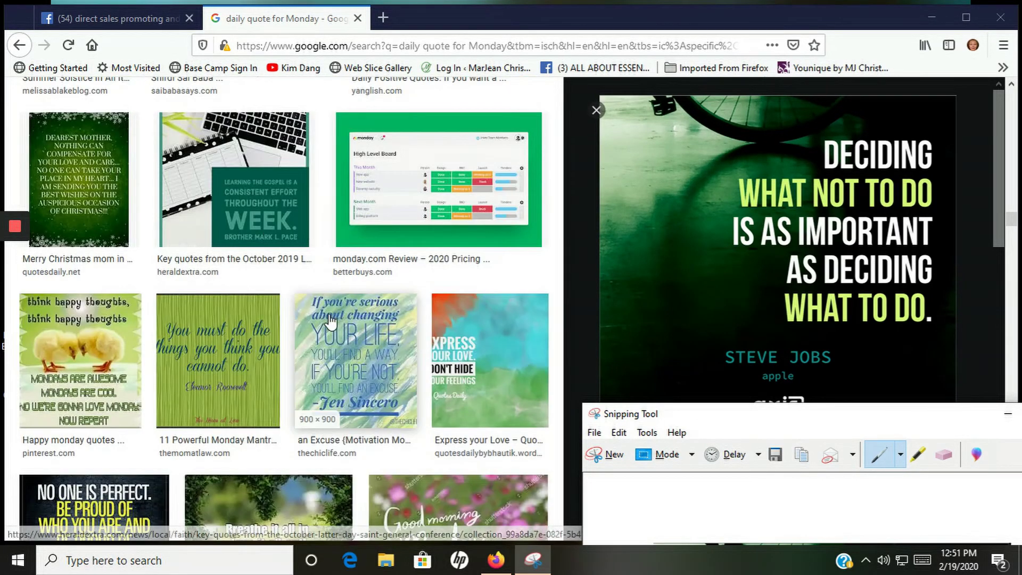
{"action": "scroll", "coordinate": [355, 321], "scroll_direction": "up", "scroll_amount": 9}
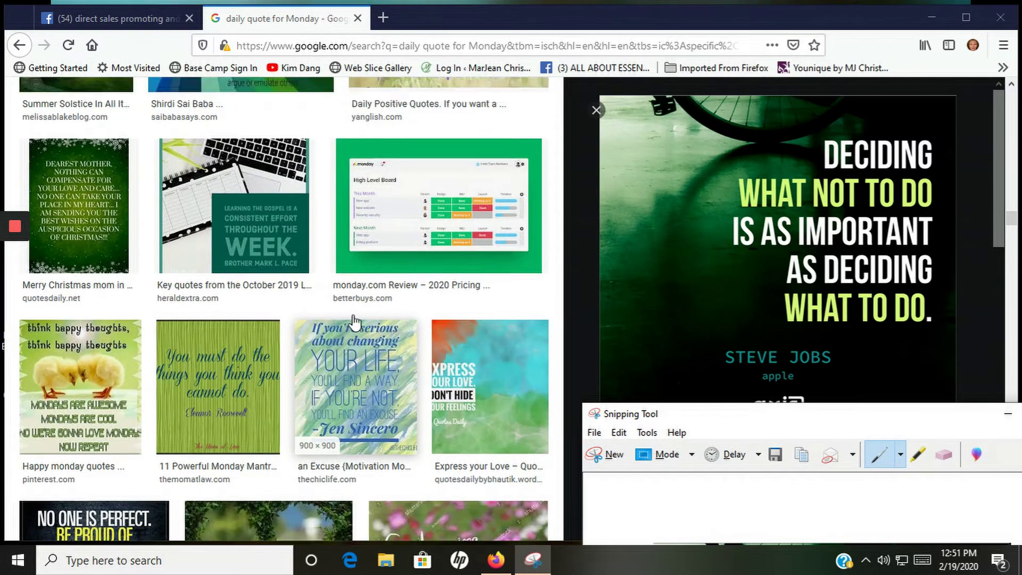
{"action": "scroll", "coordinate": [251, 306], "scroll_direction": "up", "scroll_amount": 2}
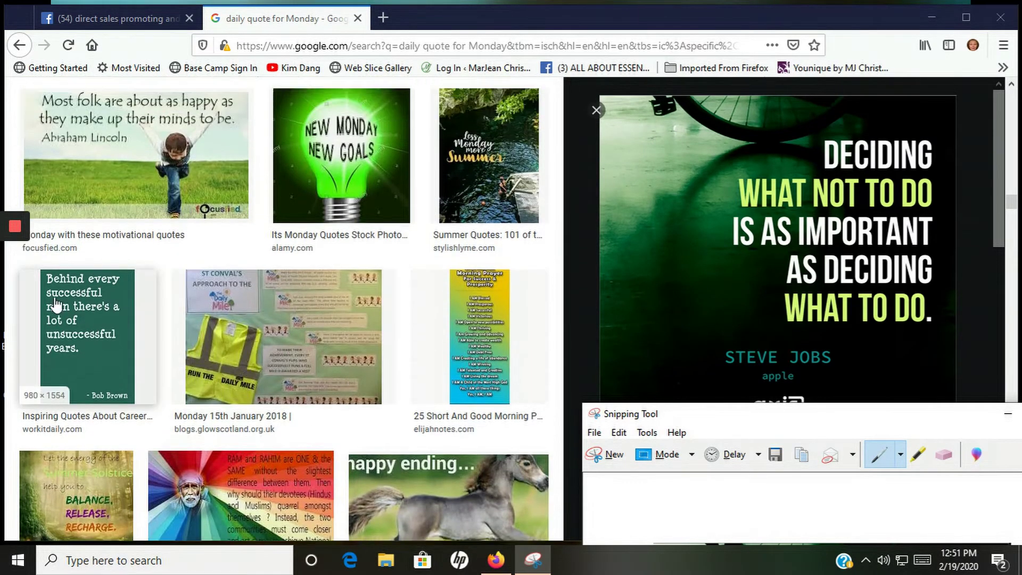
{"action": "left_click", "coordinate": [96, 324]}
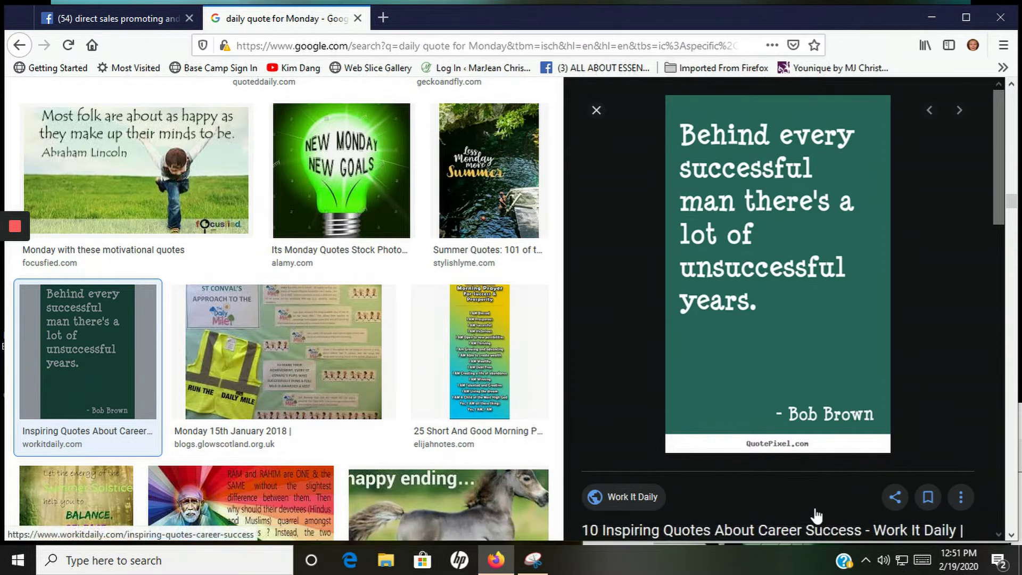
Step: Capture the enlarged "Behind every successful man" quote with Snipping Tool down to the author line, leaving out the QuotePixel.com footer
{"action": "left_click", "coordinate": [537, 560]}
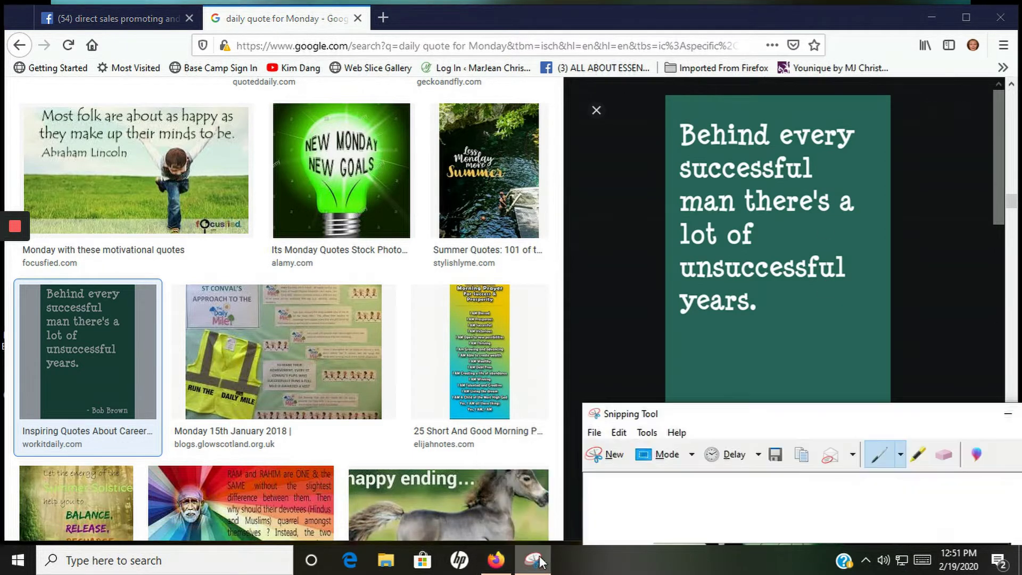
{"action": "left_click", "coordinate": [606, 455]}
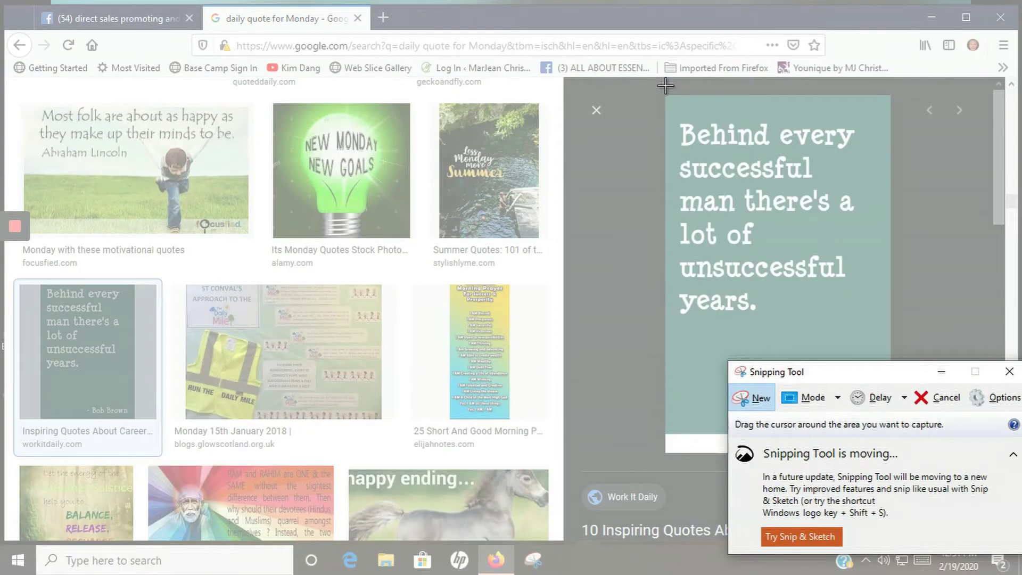
{"action": "left_click_drag", "start_coordinate": [664, 93], "coordinate": [891, 434]}
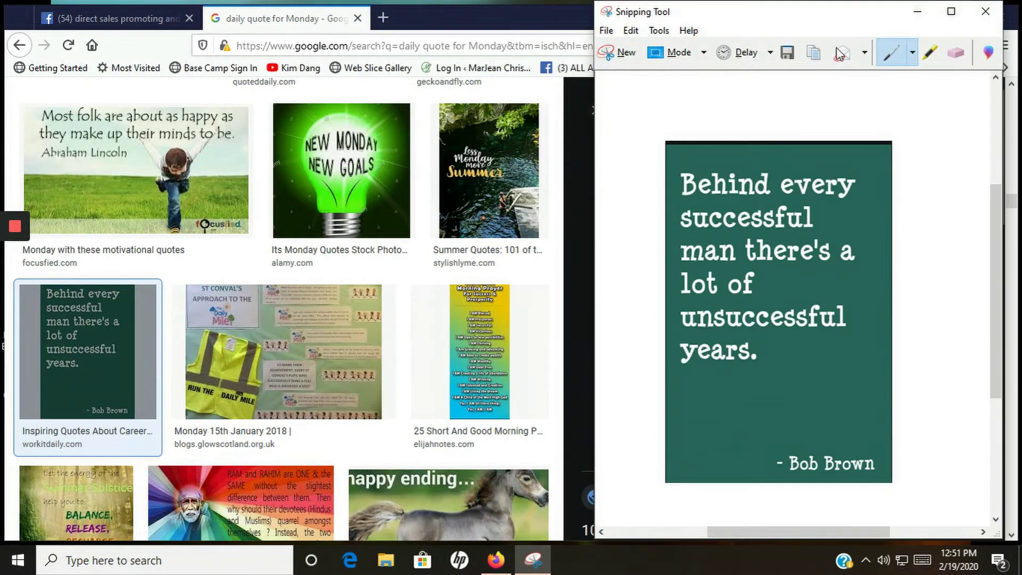
{"action": "left_click", "coordinate": [785, 54]}
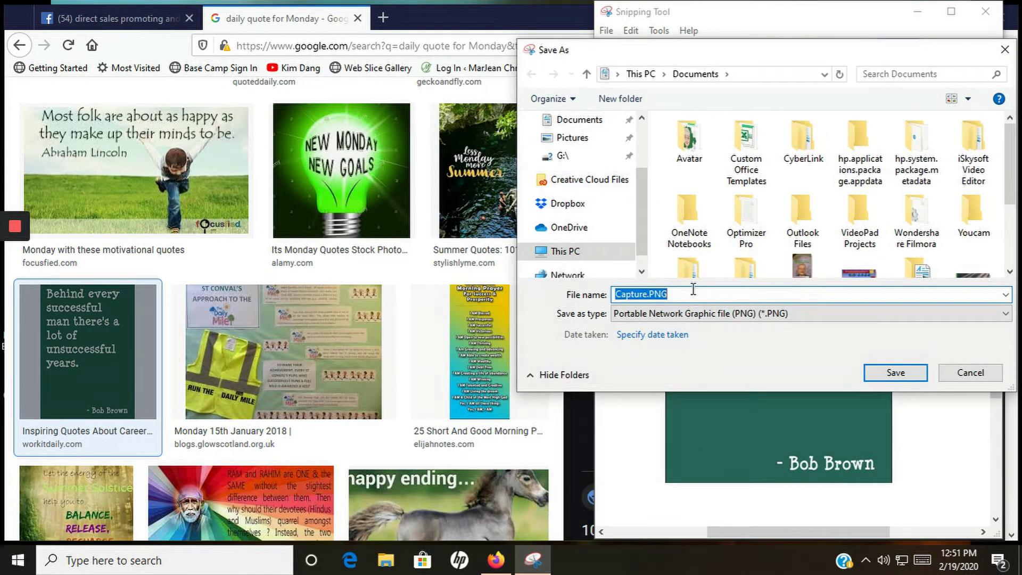
{"action": "type", "text": "success bob brown"}
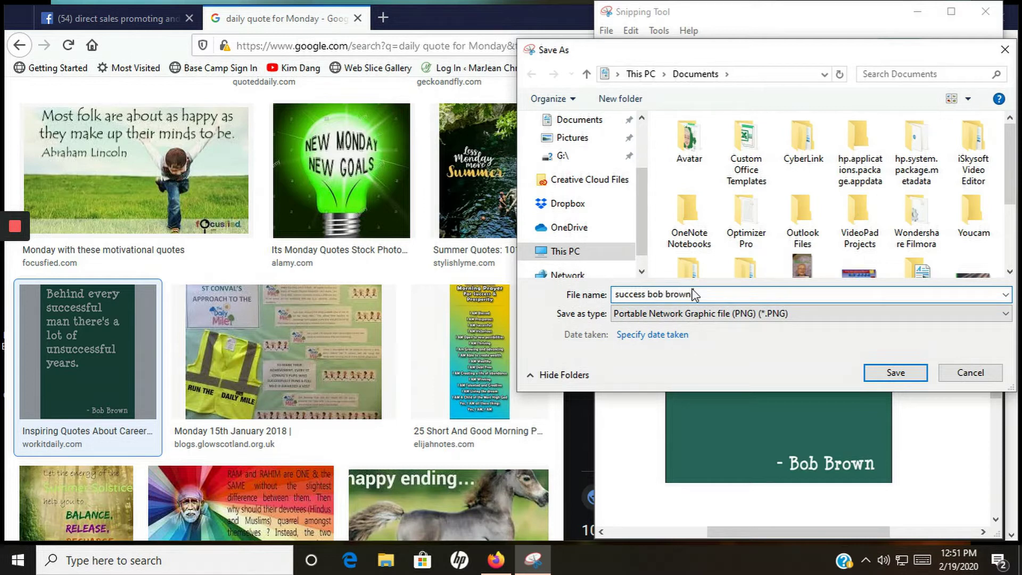
{"action": "type", "text": " quote"}
{"action": "left_click", "coordinate": [904, 375]}
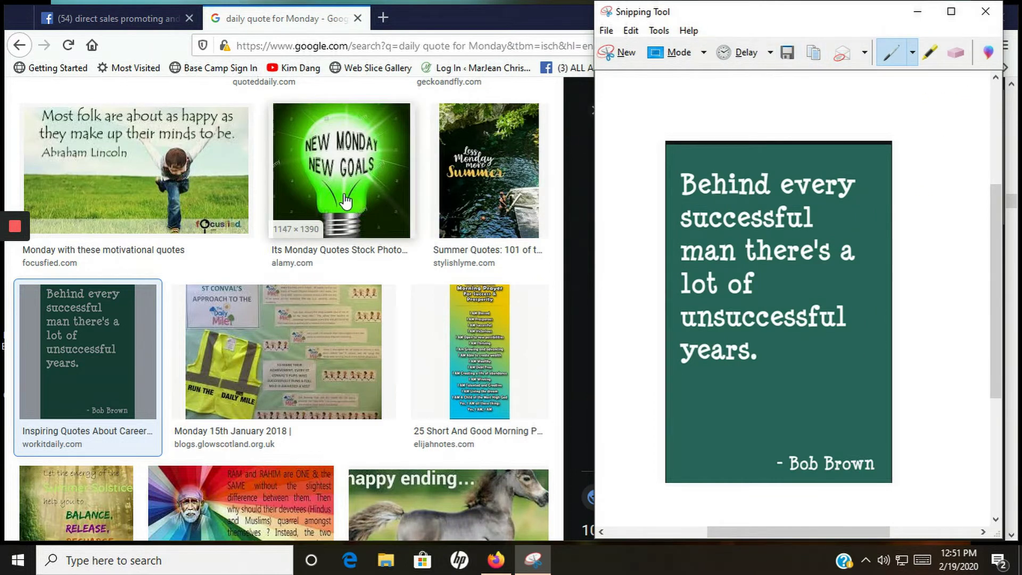
Step: Move the Snipping Tool window aside and preview the "Change your thoughts and you change your world" image from squidhomebiz.blogspot.com
{"action": "scroll", "coordinate": [345, 201], "scroll_direction": "up", "scroll_amount": 3}
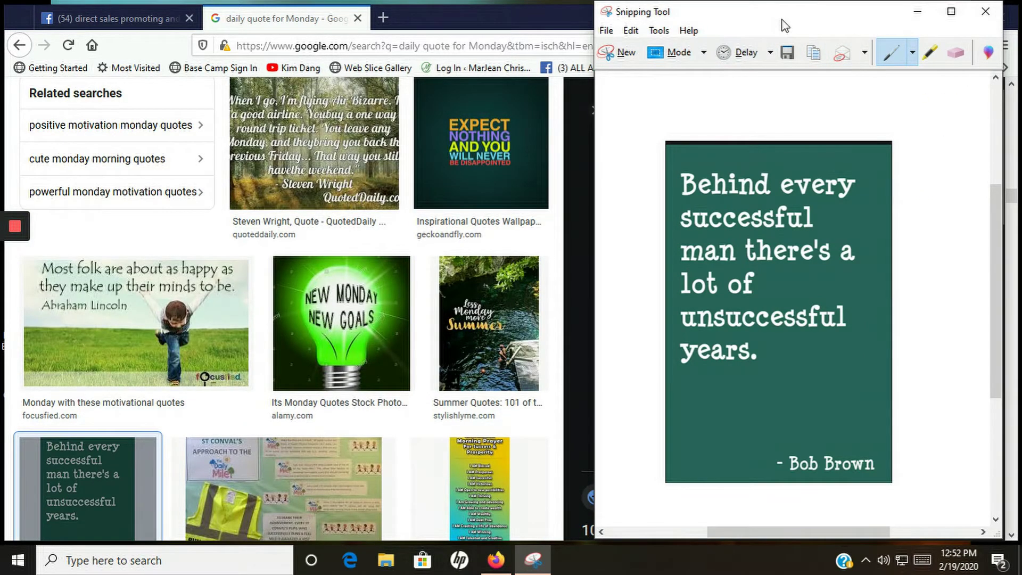
{"action": "left_click_drag", "start_coordinate": [785, 25], "coordinate": [782, 423]}
{"action": "scroll", "coordinate": [56, 201], "scroll_direction": "up", "scroll_amount": 1}
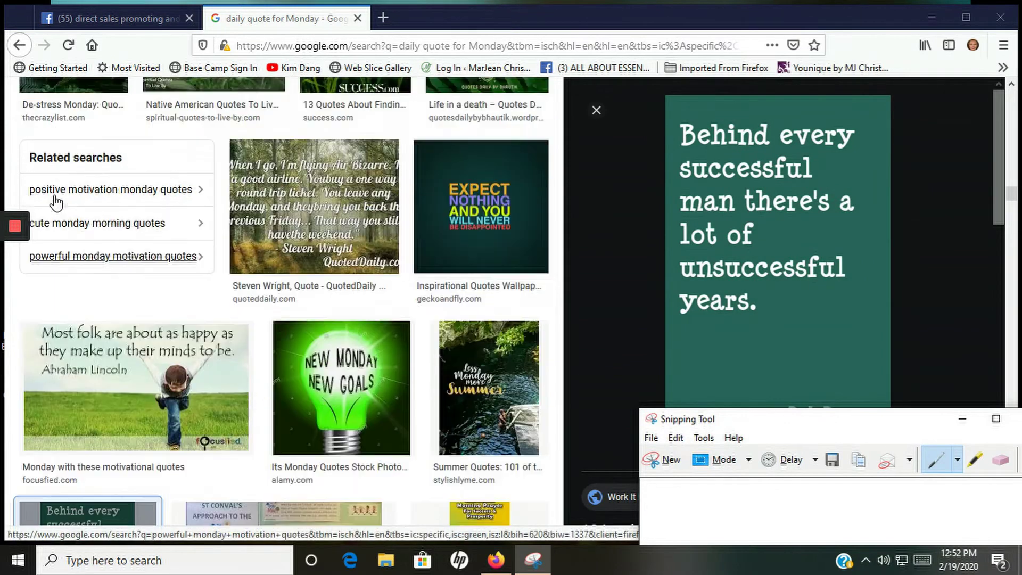
{"action": "scroll", "coordinate": [56, 203], "scroll_direction": "up", "scroll_amount": 5}
{"action": "left_click", "coordinate": [109, 171]}
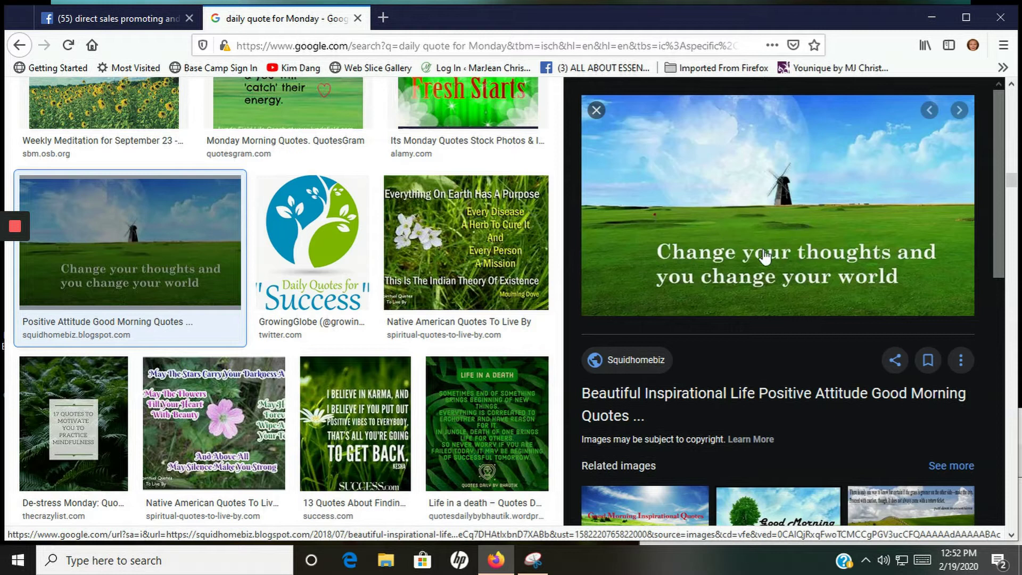
Step: Capture the enlarged "Change your thoughts and you change your world" windmill image in the preview with a new Snipping Tool snip
{"action": "left_click", "coordinate": [529, 568]}
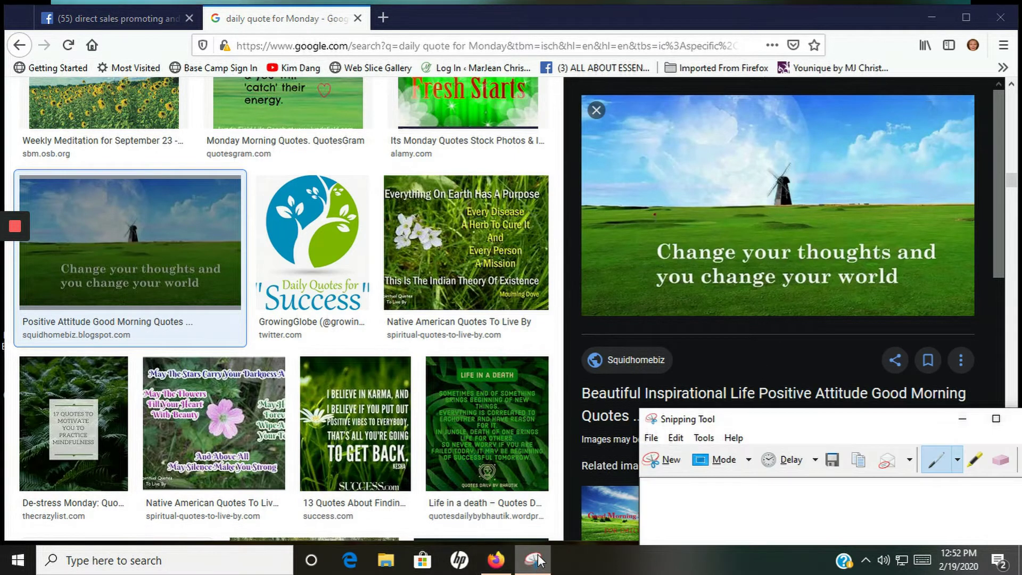
{"action": "left_click", "coordinate": [660, 460]}
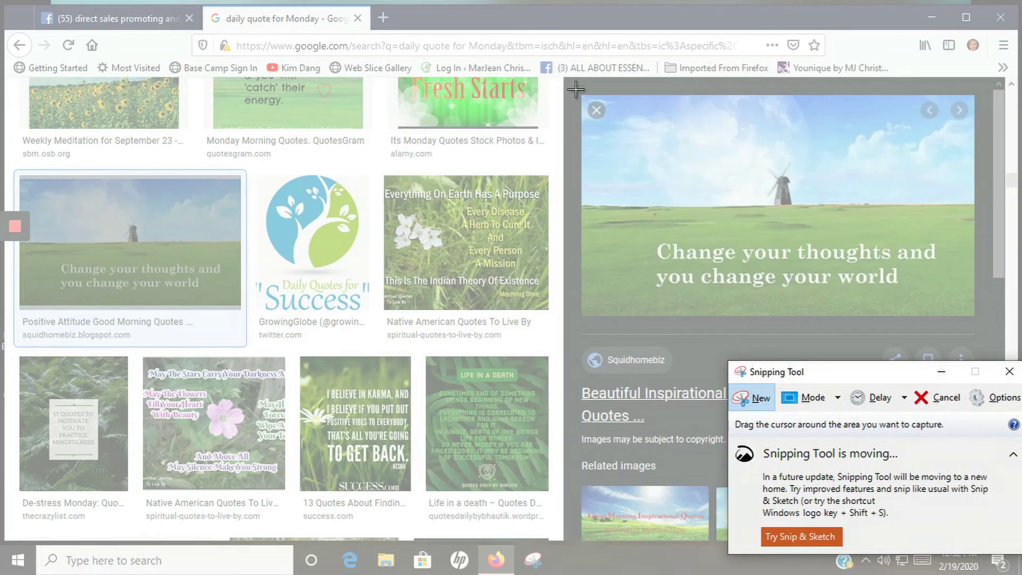
{"action": "left_click_drag", "start_coordinate": [580, 95], "coordinate": [975, 318]}
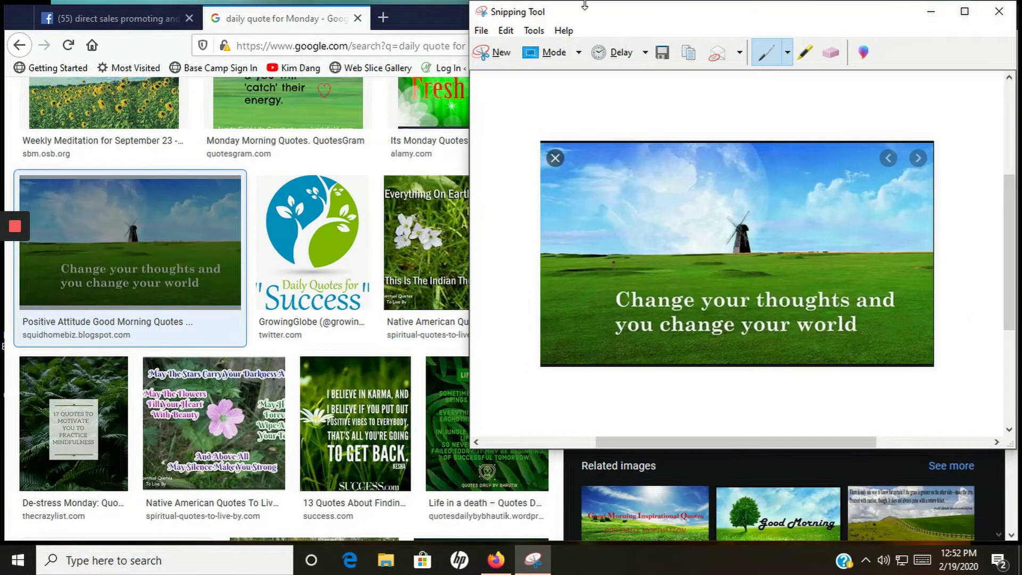
Step: Save the capture in Documents as a PNG named "change your thoughts change your world dutch mill" and move the Snipping Tool window off the preview
{"action": "left_click", "coordinate": [663, 56]}
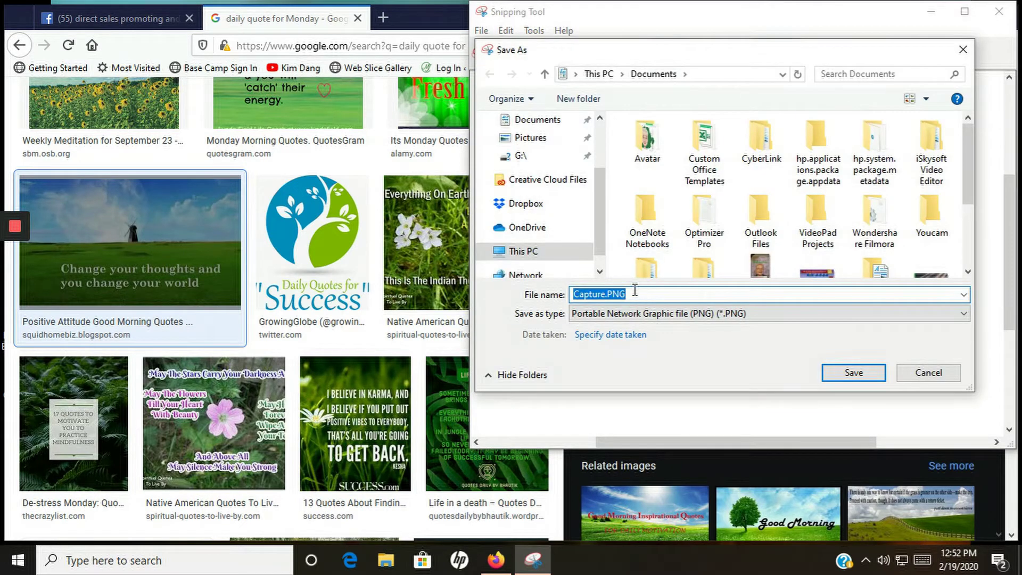
{"action": "type", "text": "change your thoughts c"}
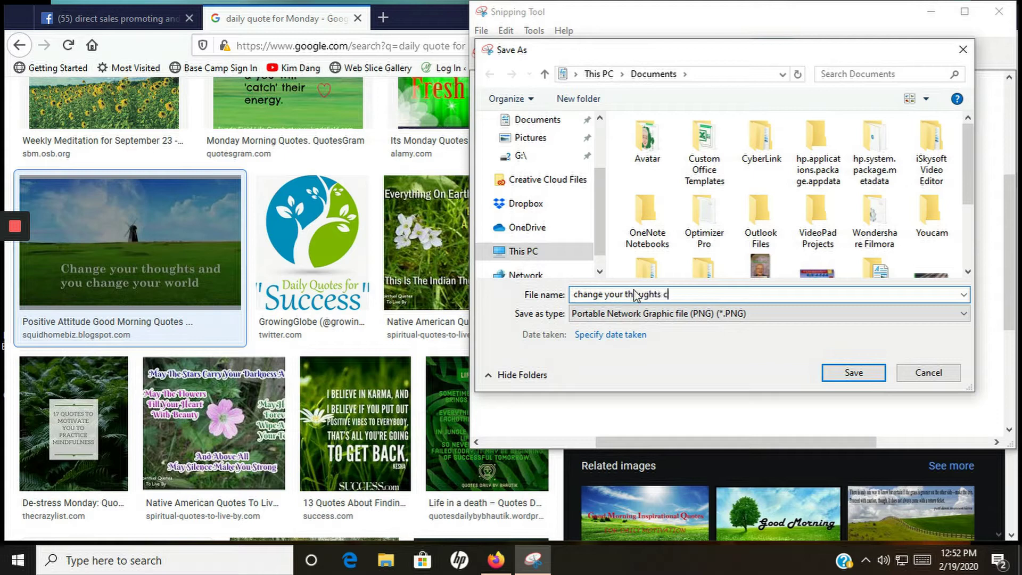
{"action": "type", "text": "hange your world dutch mill"}
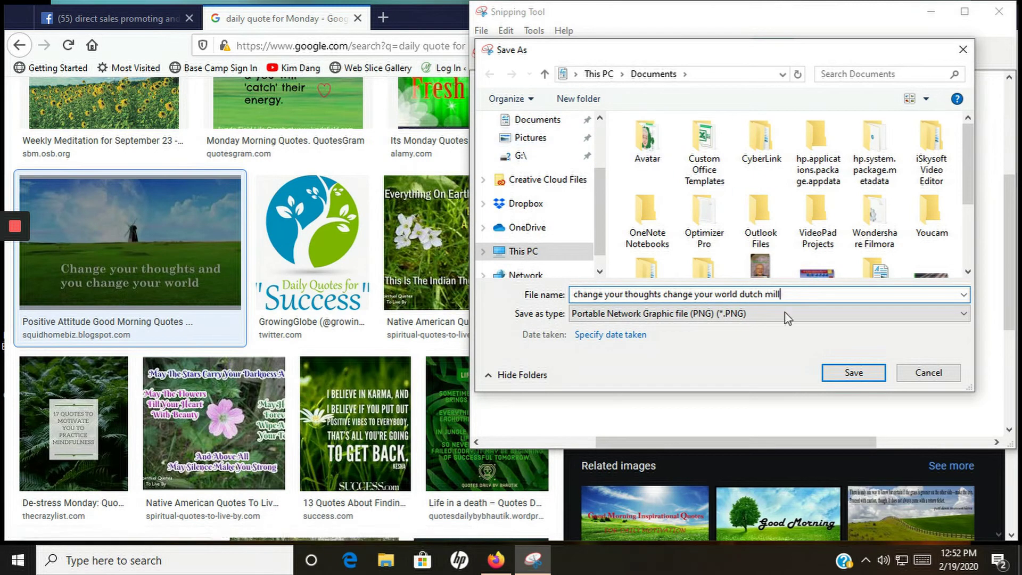
{"action": "scroll", "coordinate": [755, 173], "scroll_direction": "down", "scroll_amount": 2}
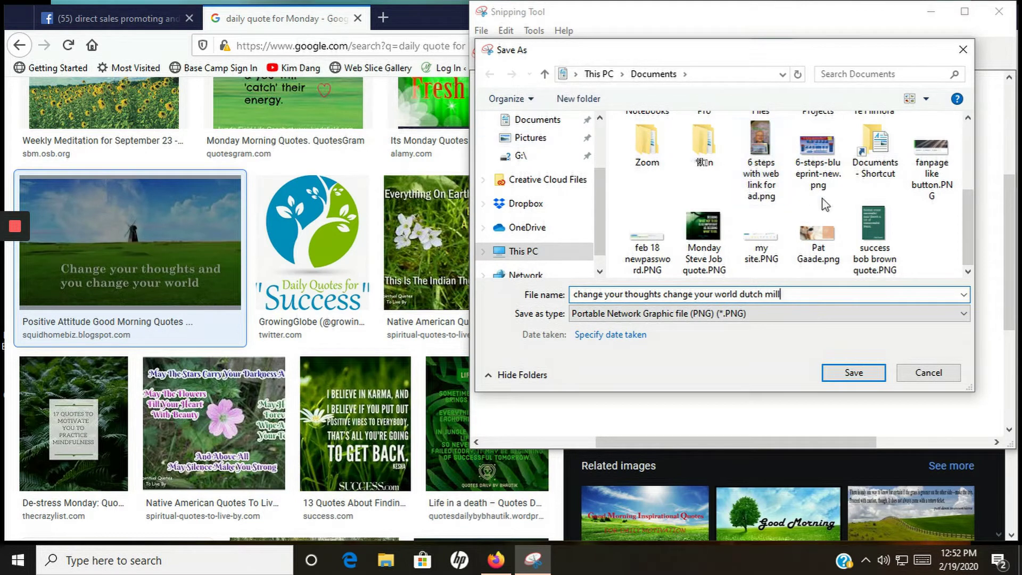
{"action": "left_click", "coordinate": [854, 375]}
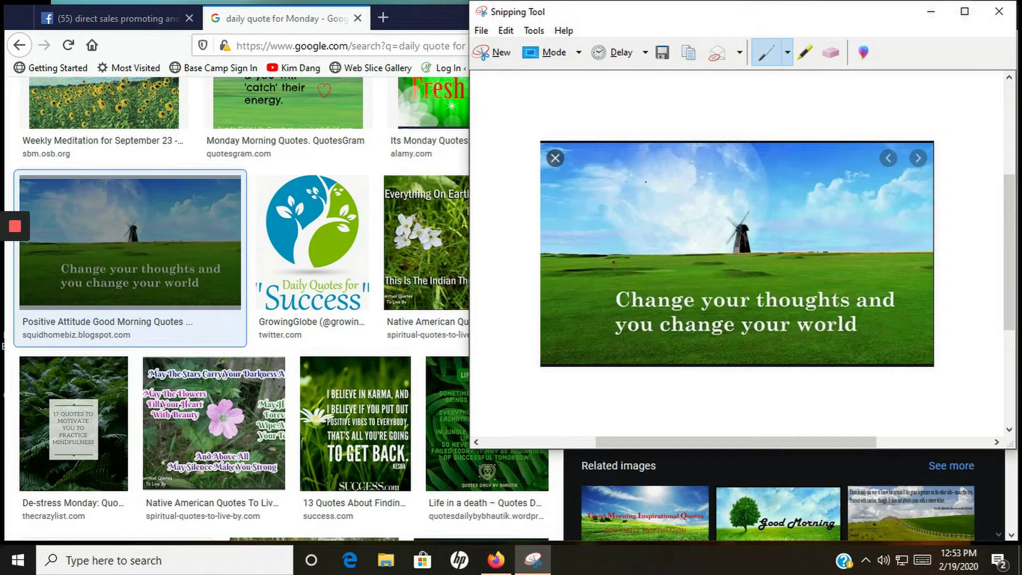
{"action": "left_click_drag", "start_coordinate": [686, 14], "coordinate": [721, 260]}
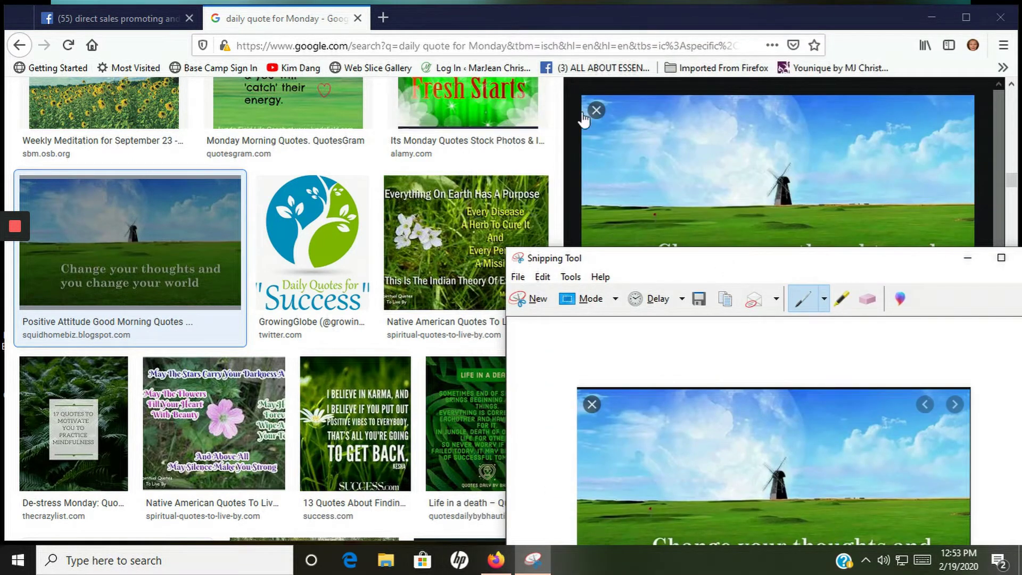